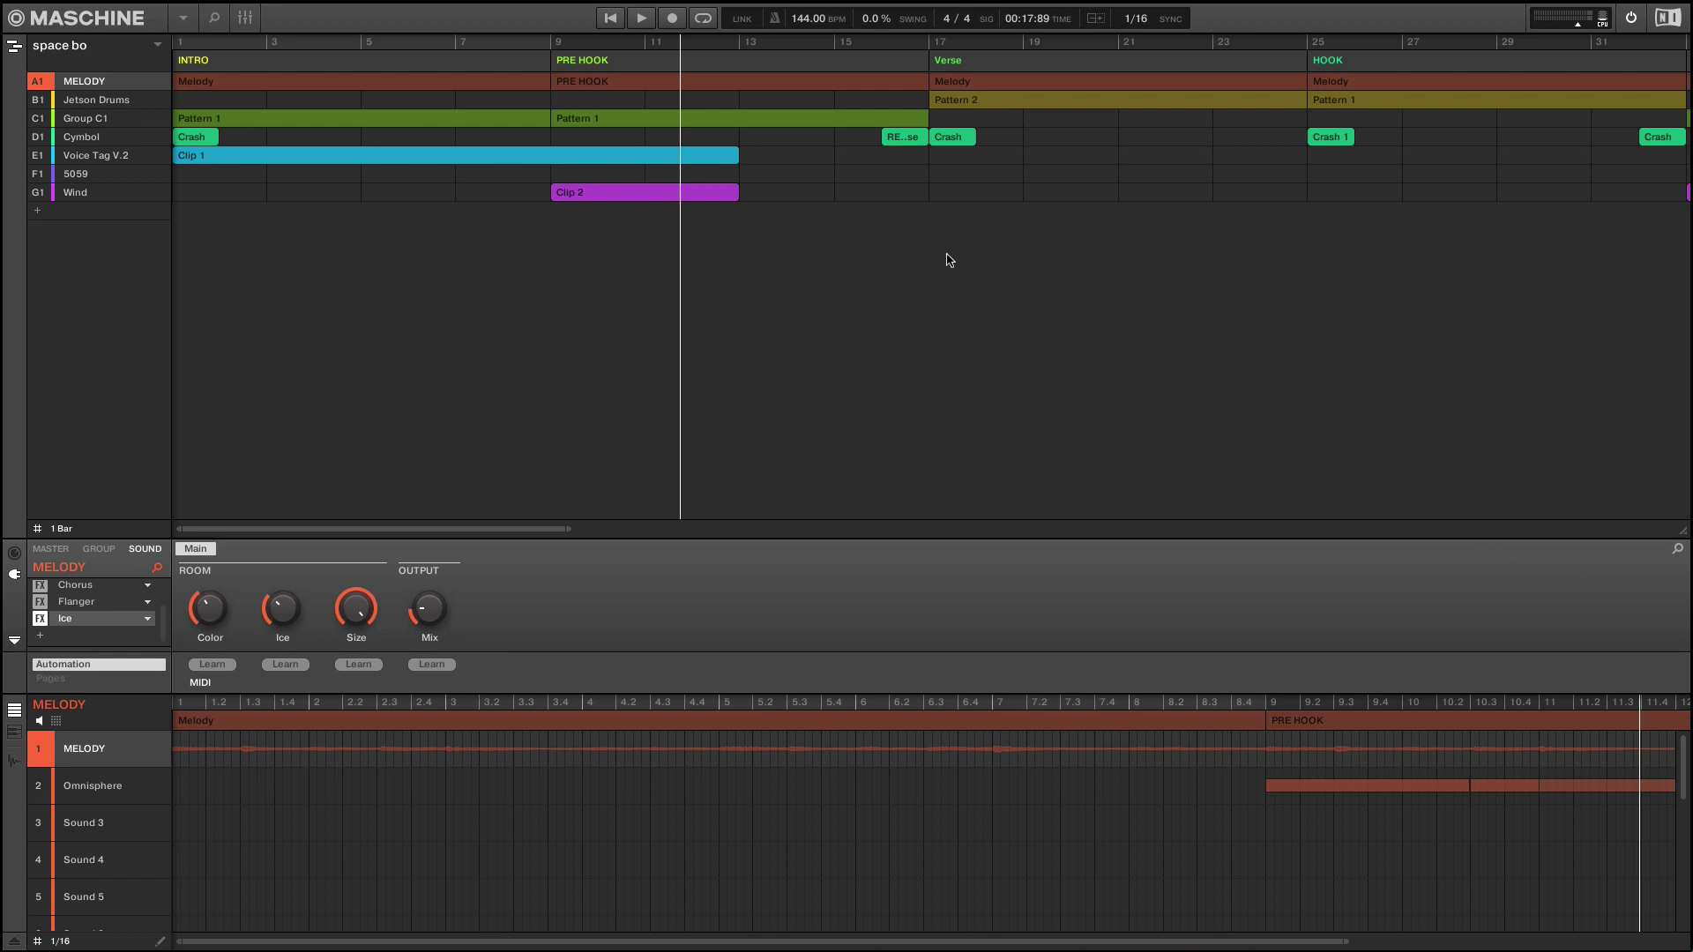
Play the arrangement from the PRE HOOK at bar 9 and stop playback in the HOOK section
left_click(545, 51)
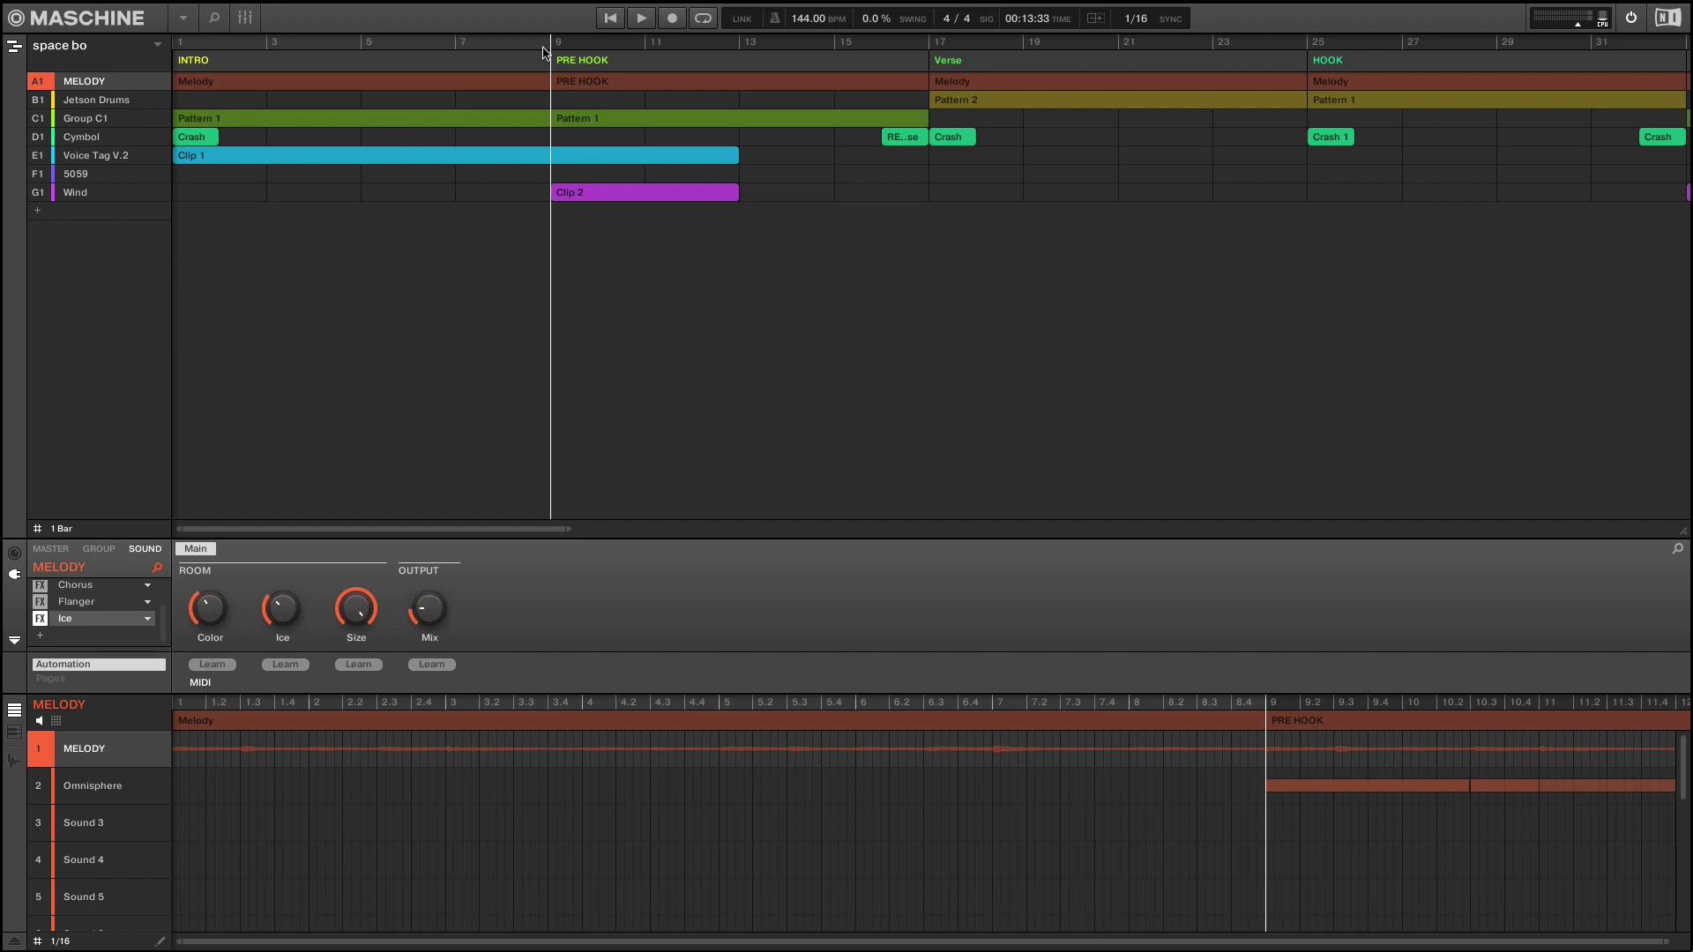
key("space")
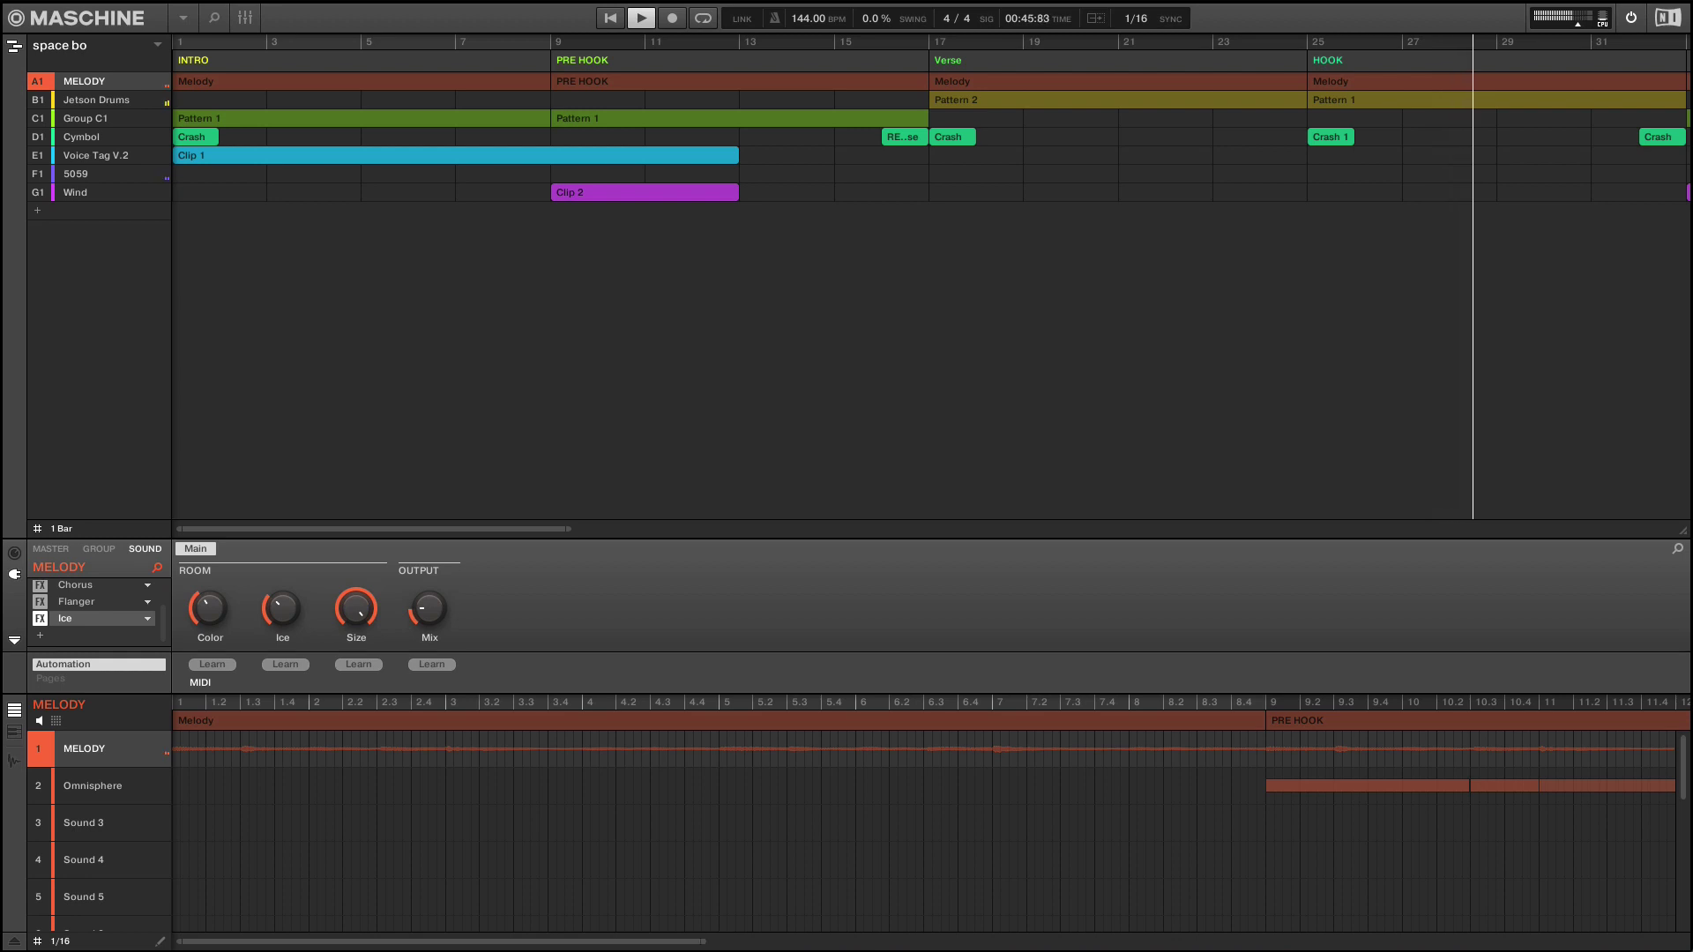
key("space")
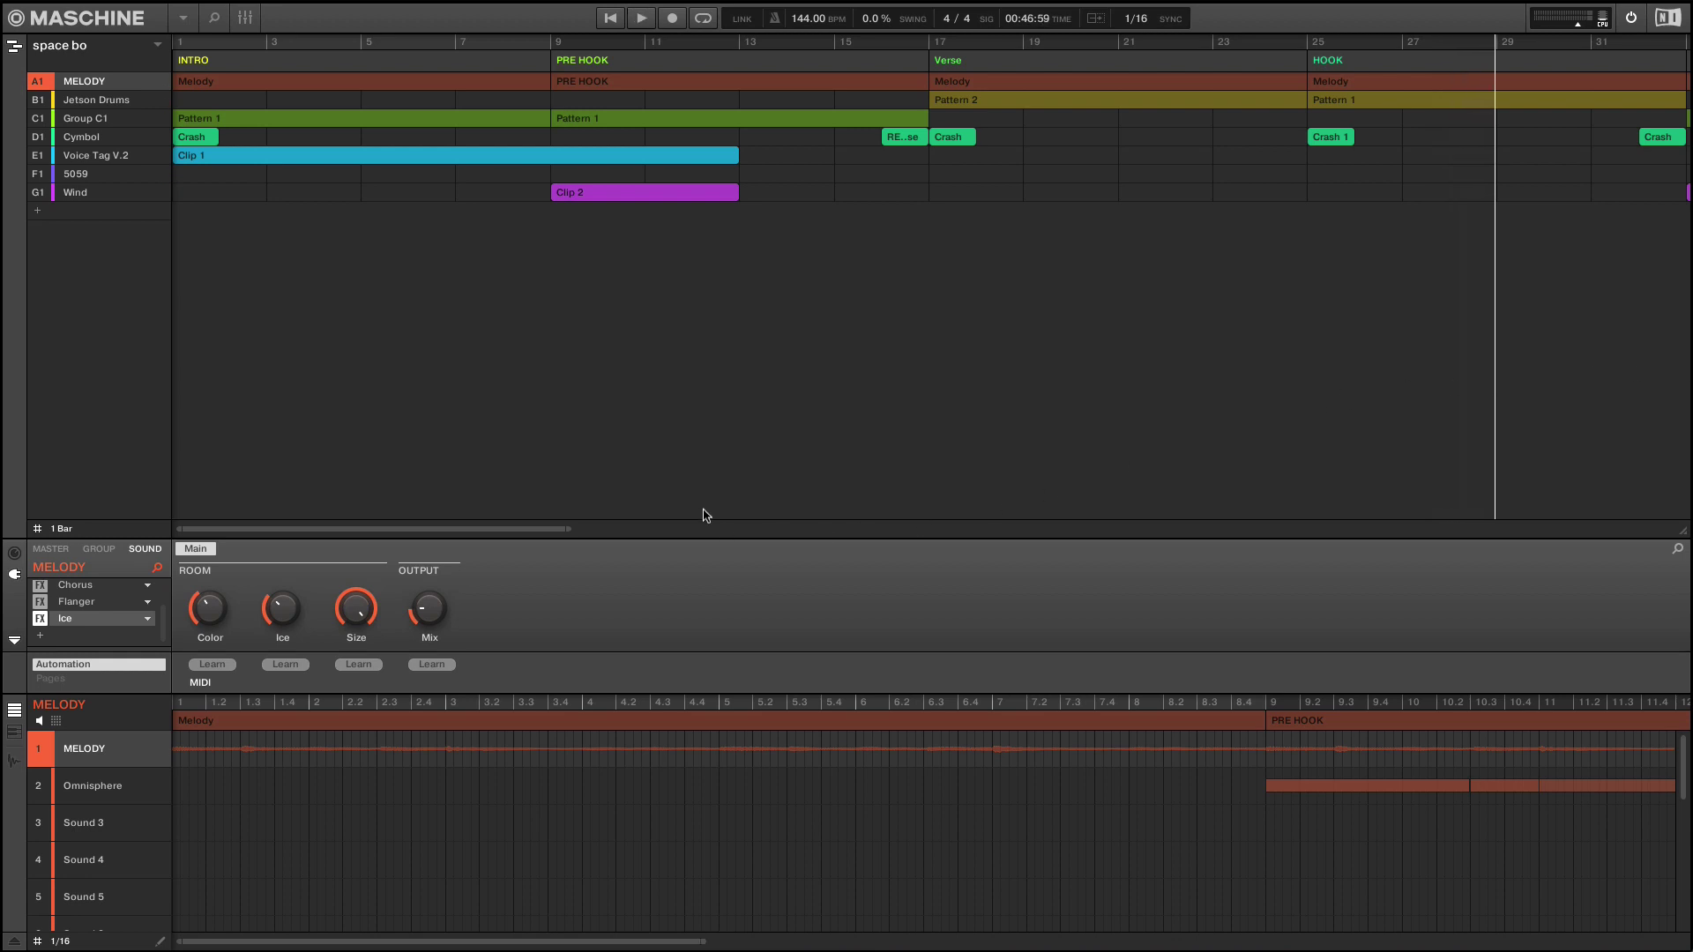
Bypass the Ice effect on the MELODY sound and play the arrangement from the Verse at bar 17
mouse_move(269, 622)
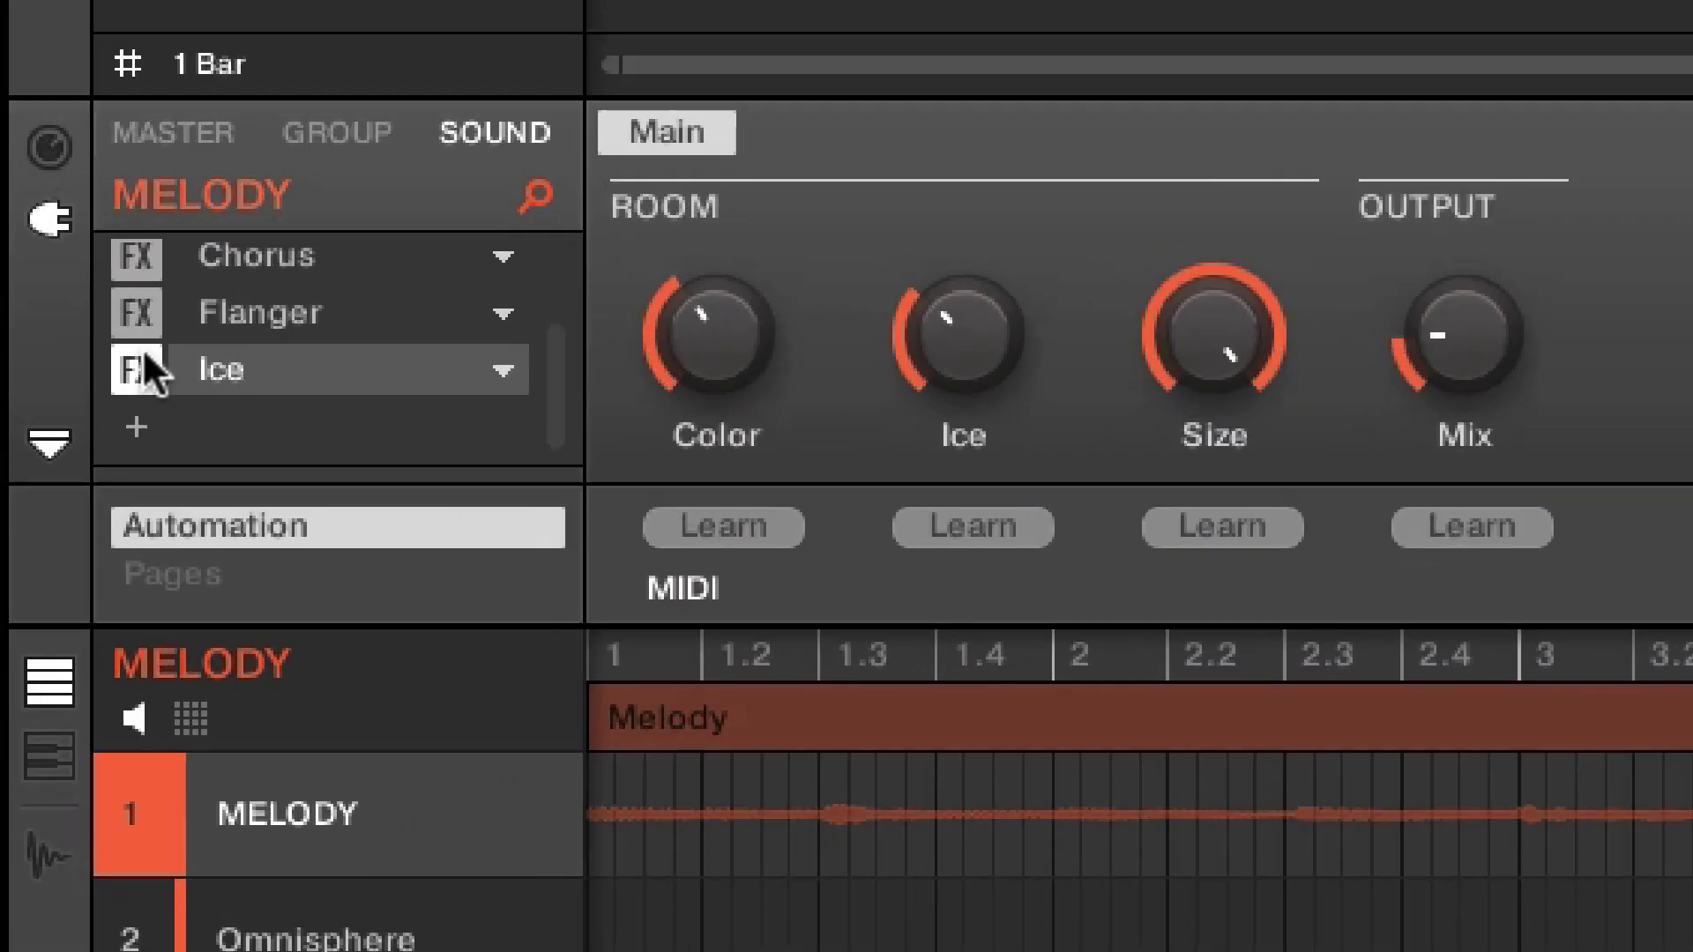
left_click(41, 617)
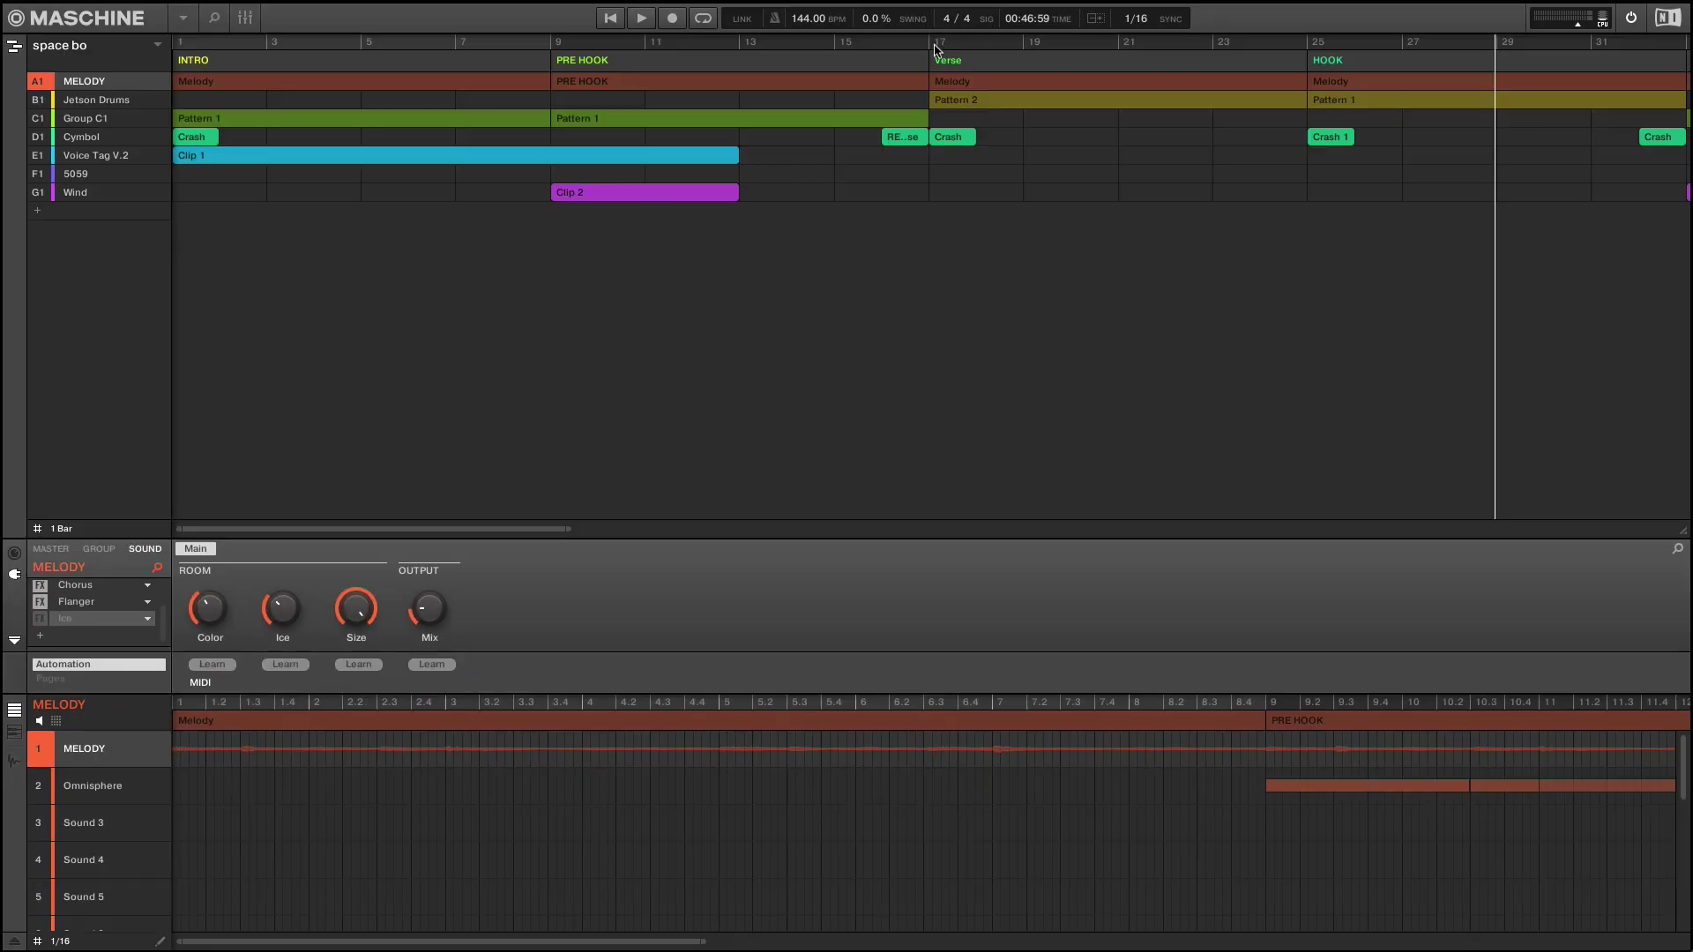
left_click(925, 51)
key("space")
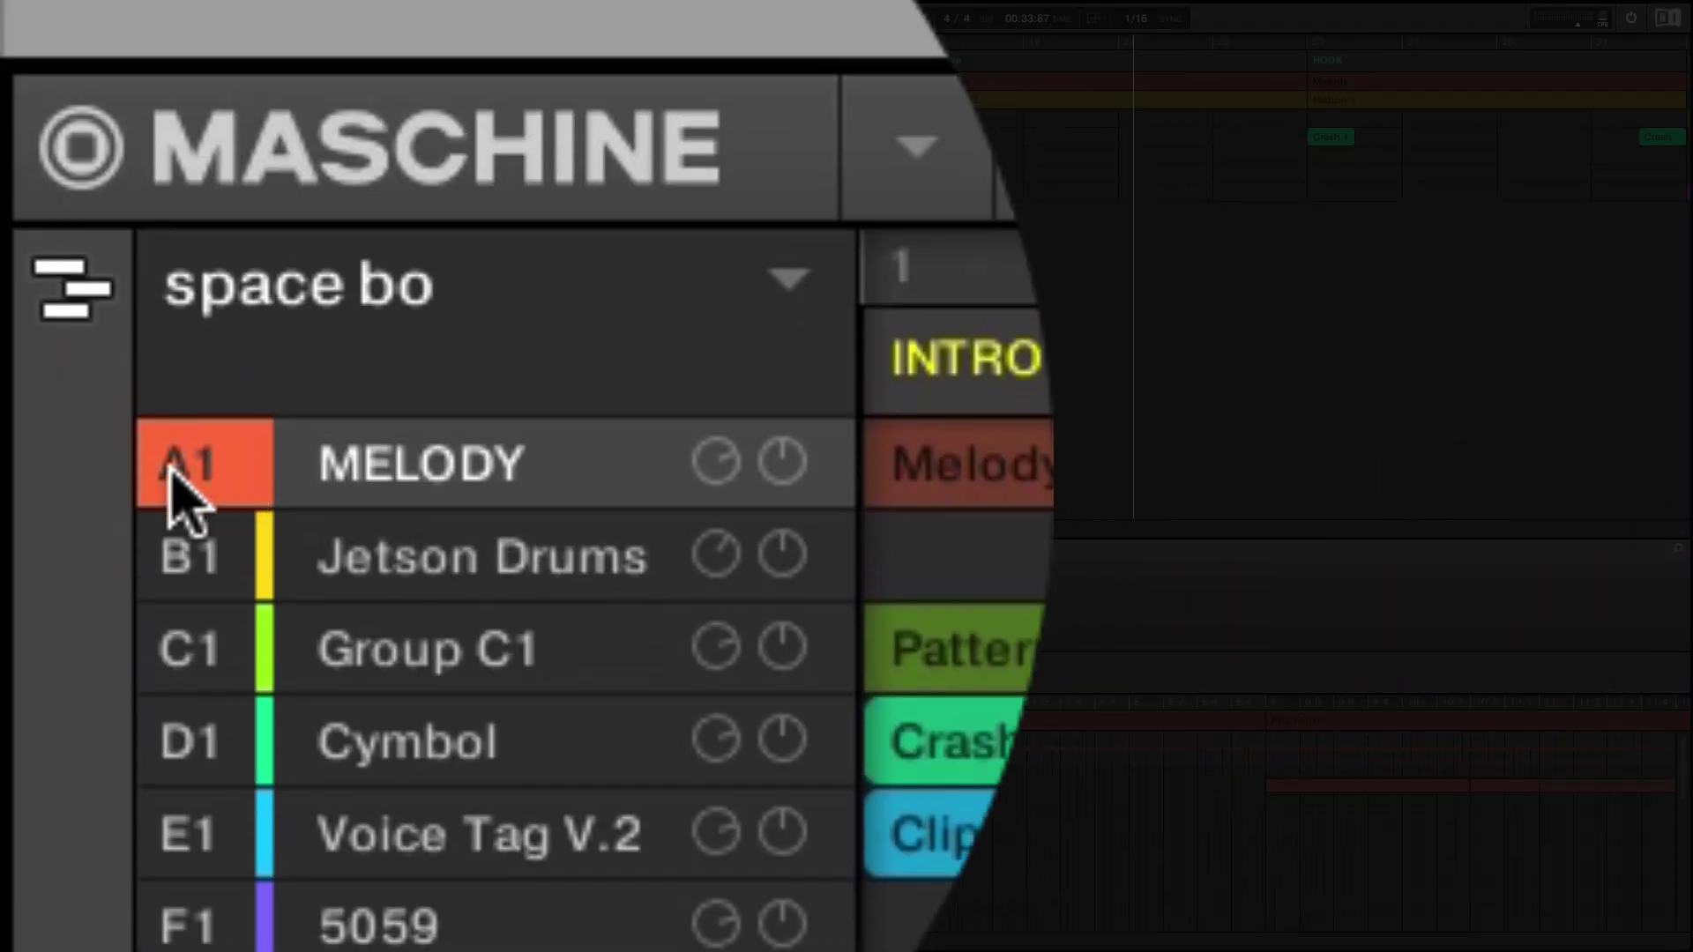
Solo the MELODY group together with the 5059 group, and mute the Omnisphere sound
right_click(170, 470)
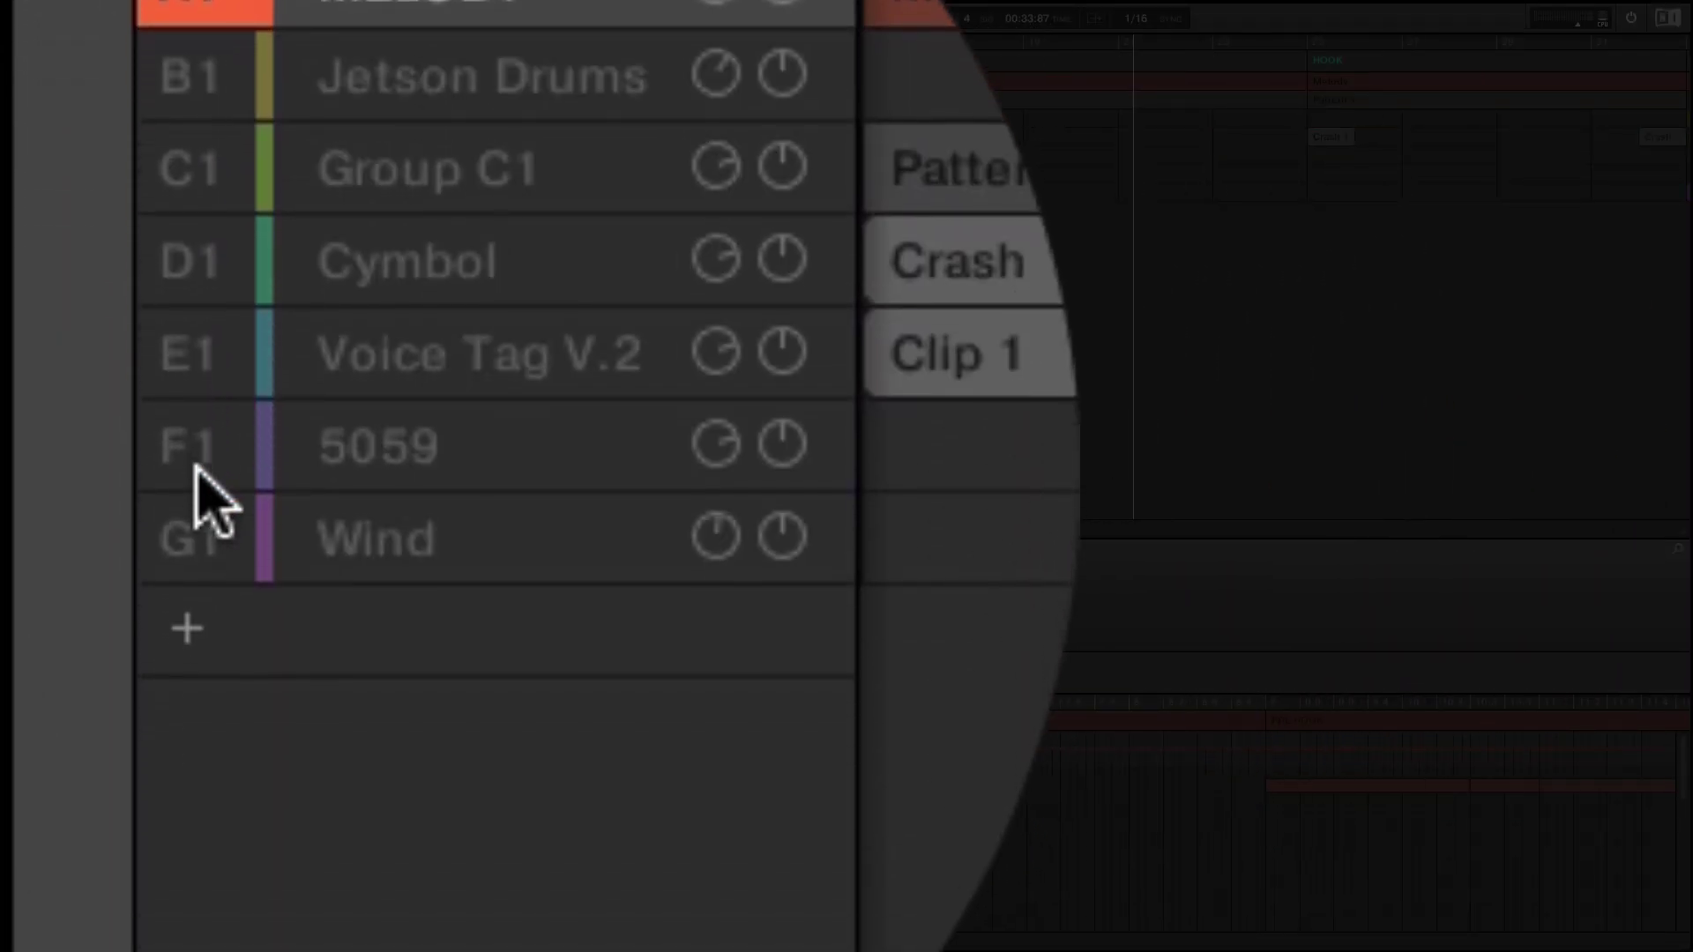
right_click(193, 921)
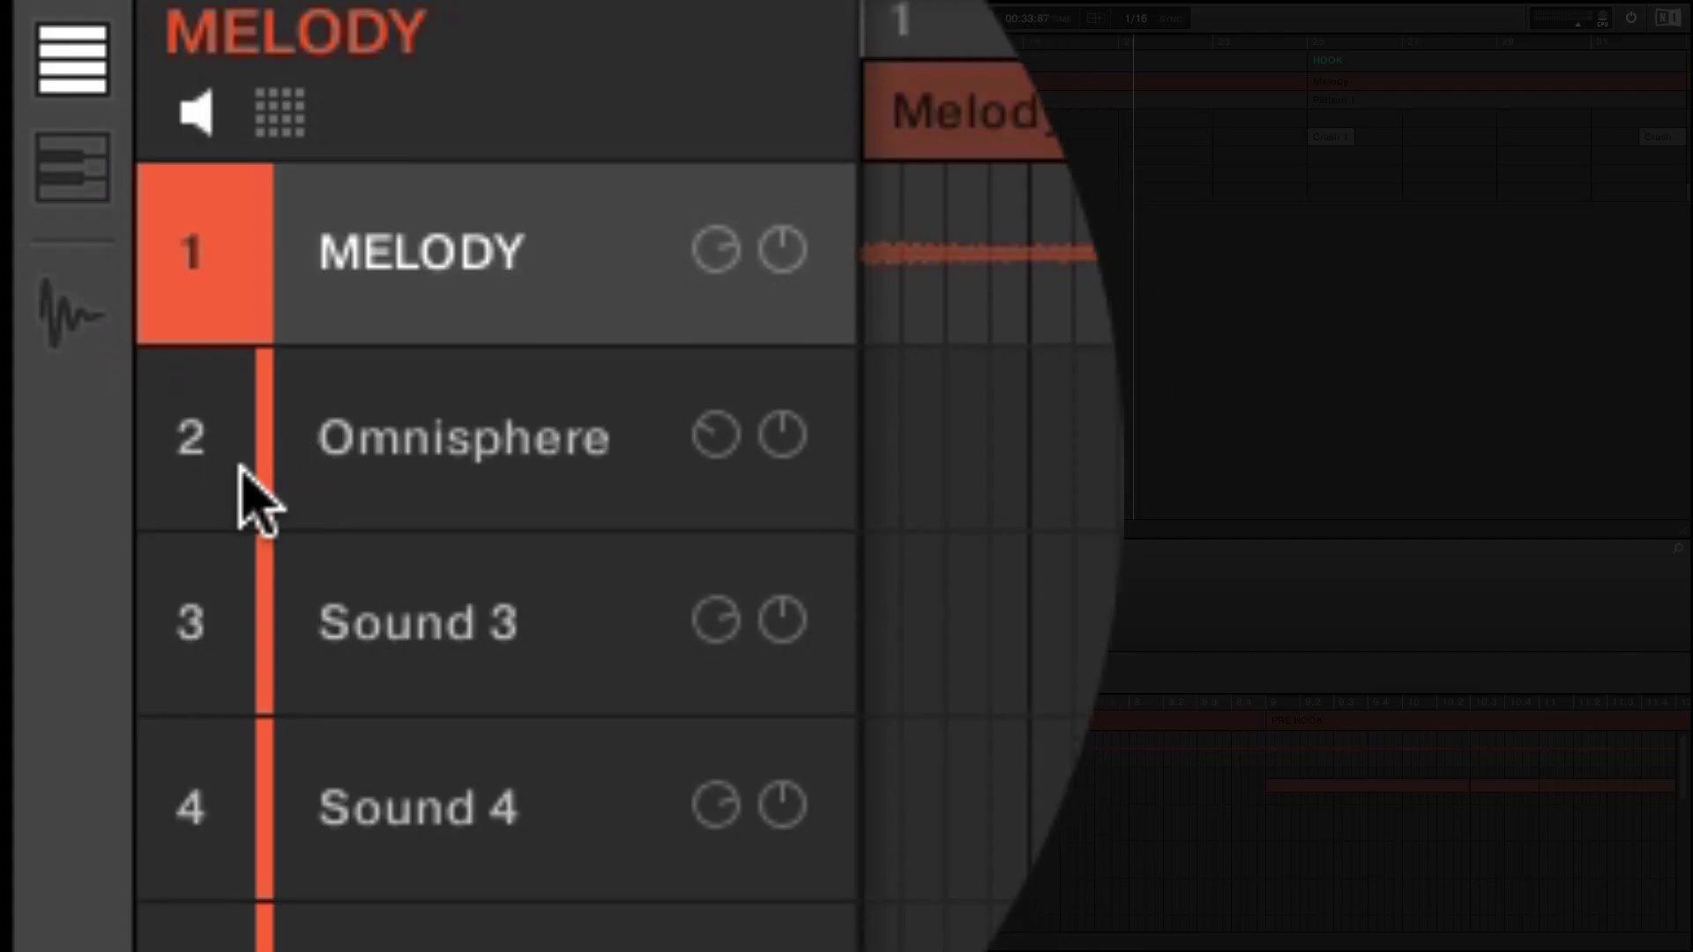
right_click(59, 783)
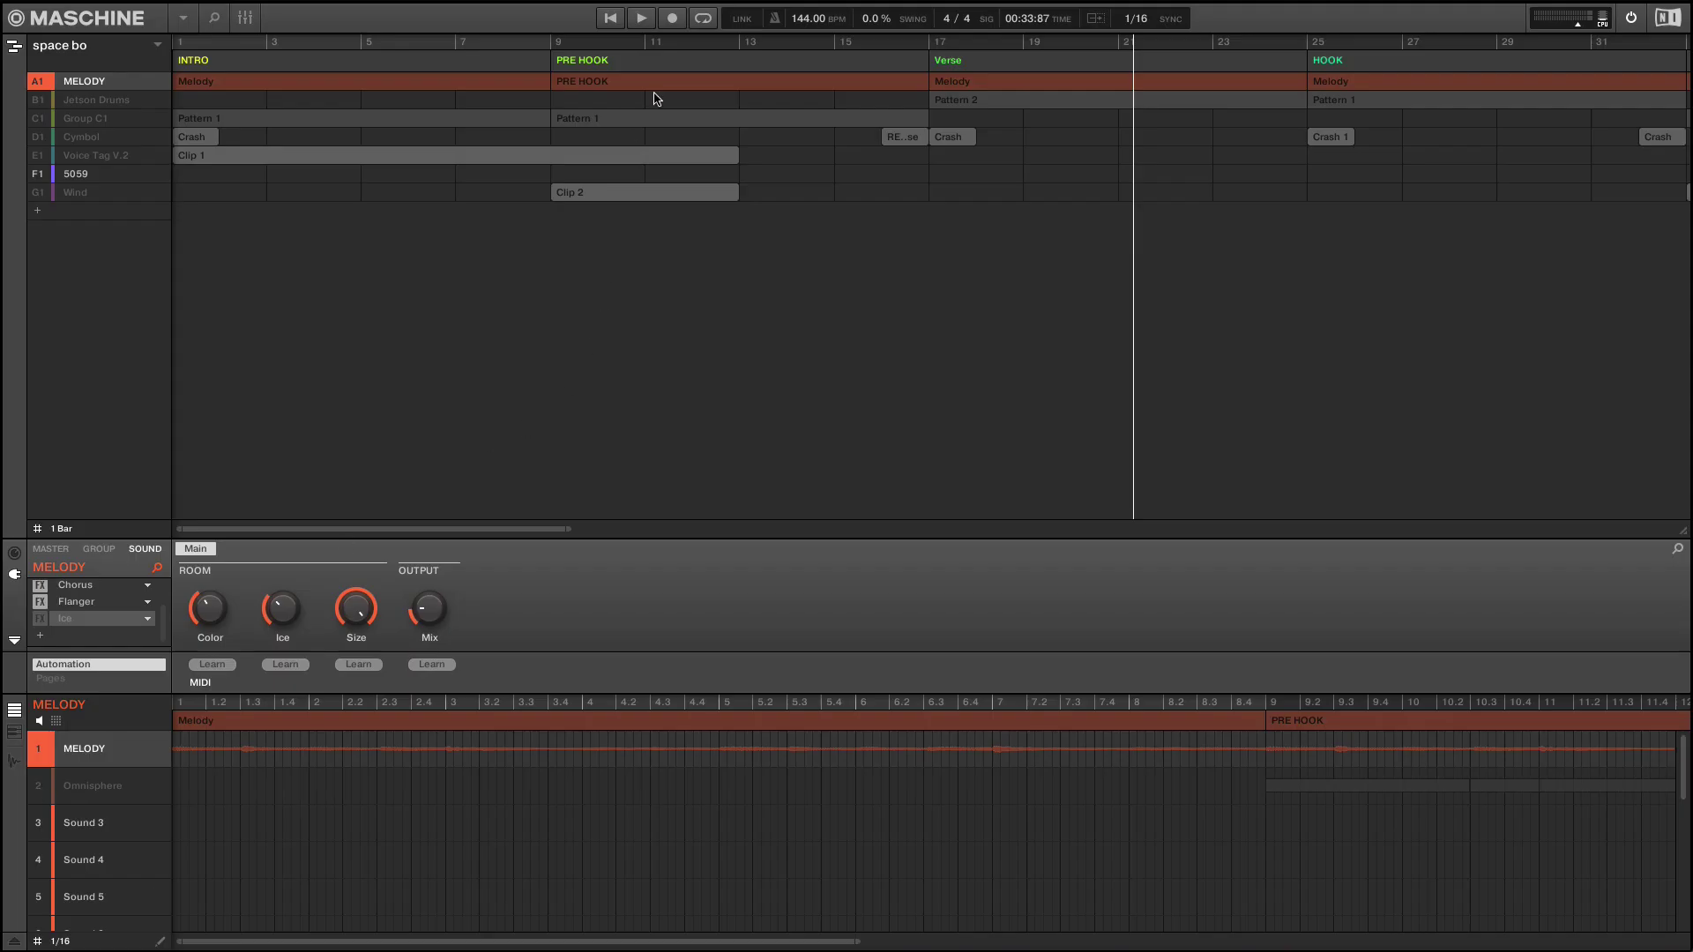
Compare the MELODY sound from bar 17 with Ice enabled and bypassed, reviewing its Room and Mix settings
left_click(931, 51)
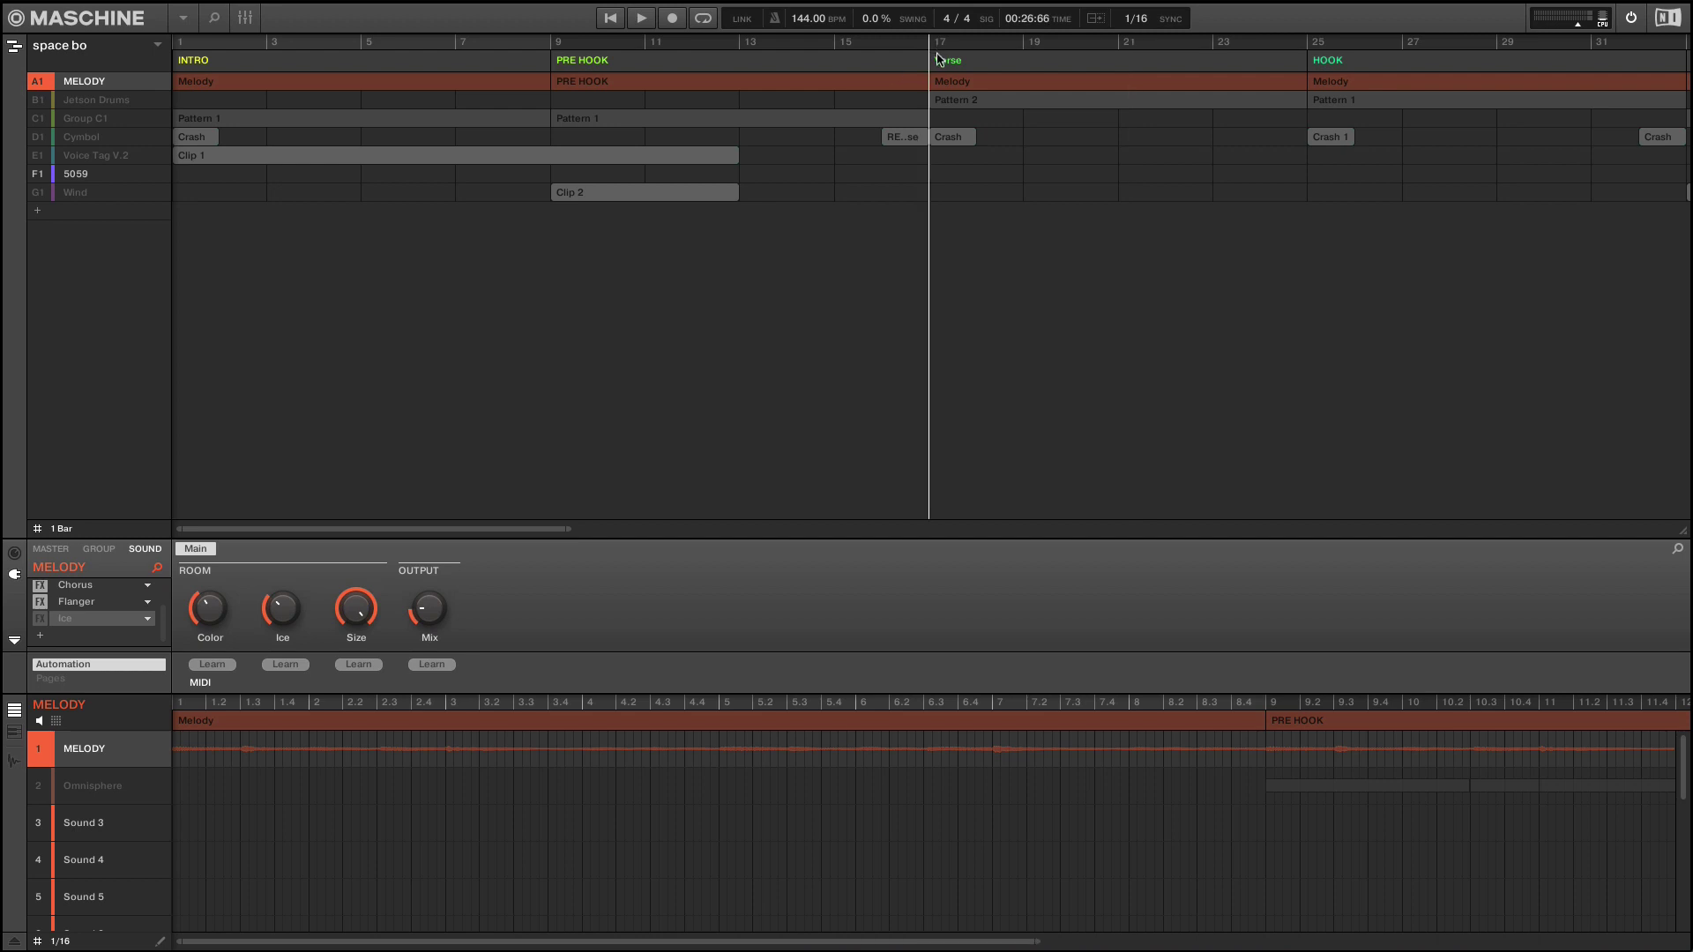
mouse_move(271, 610)
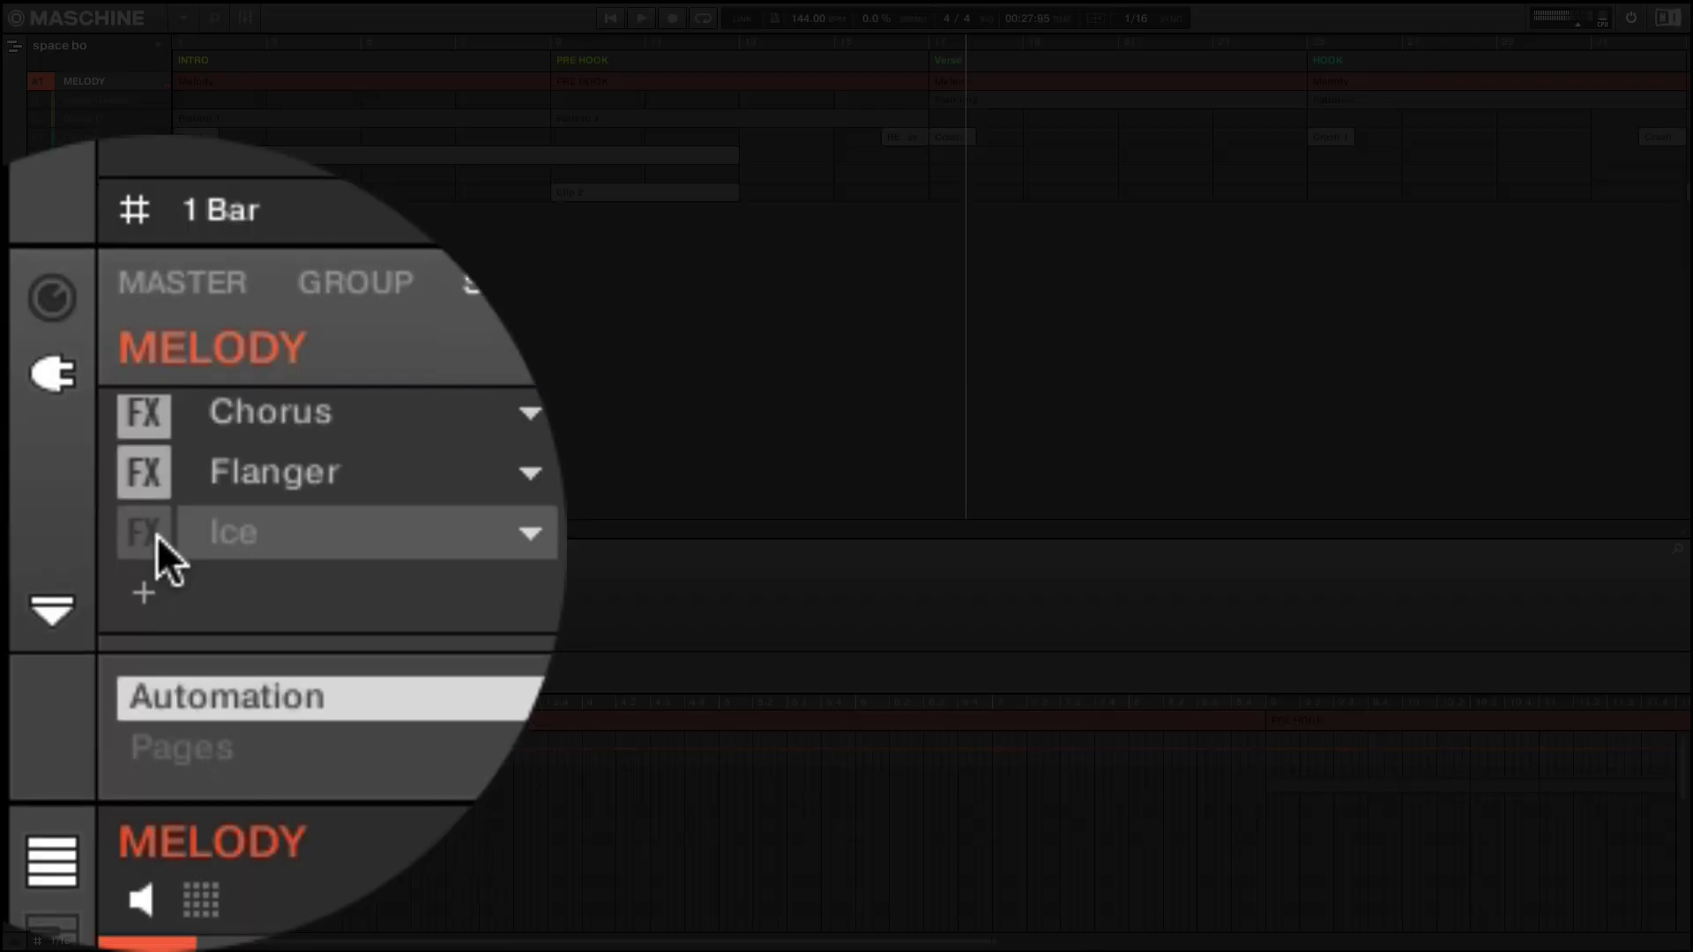
left_click(42, 618)
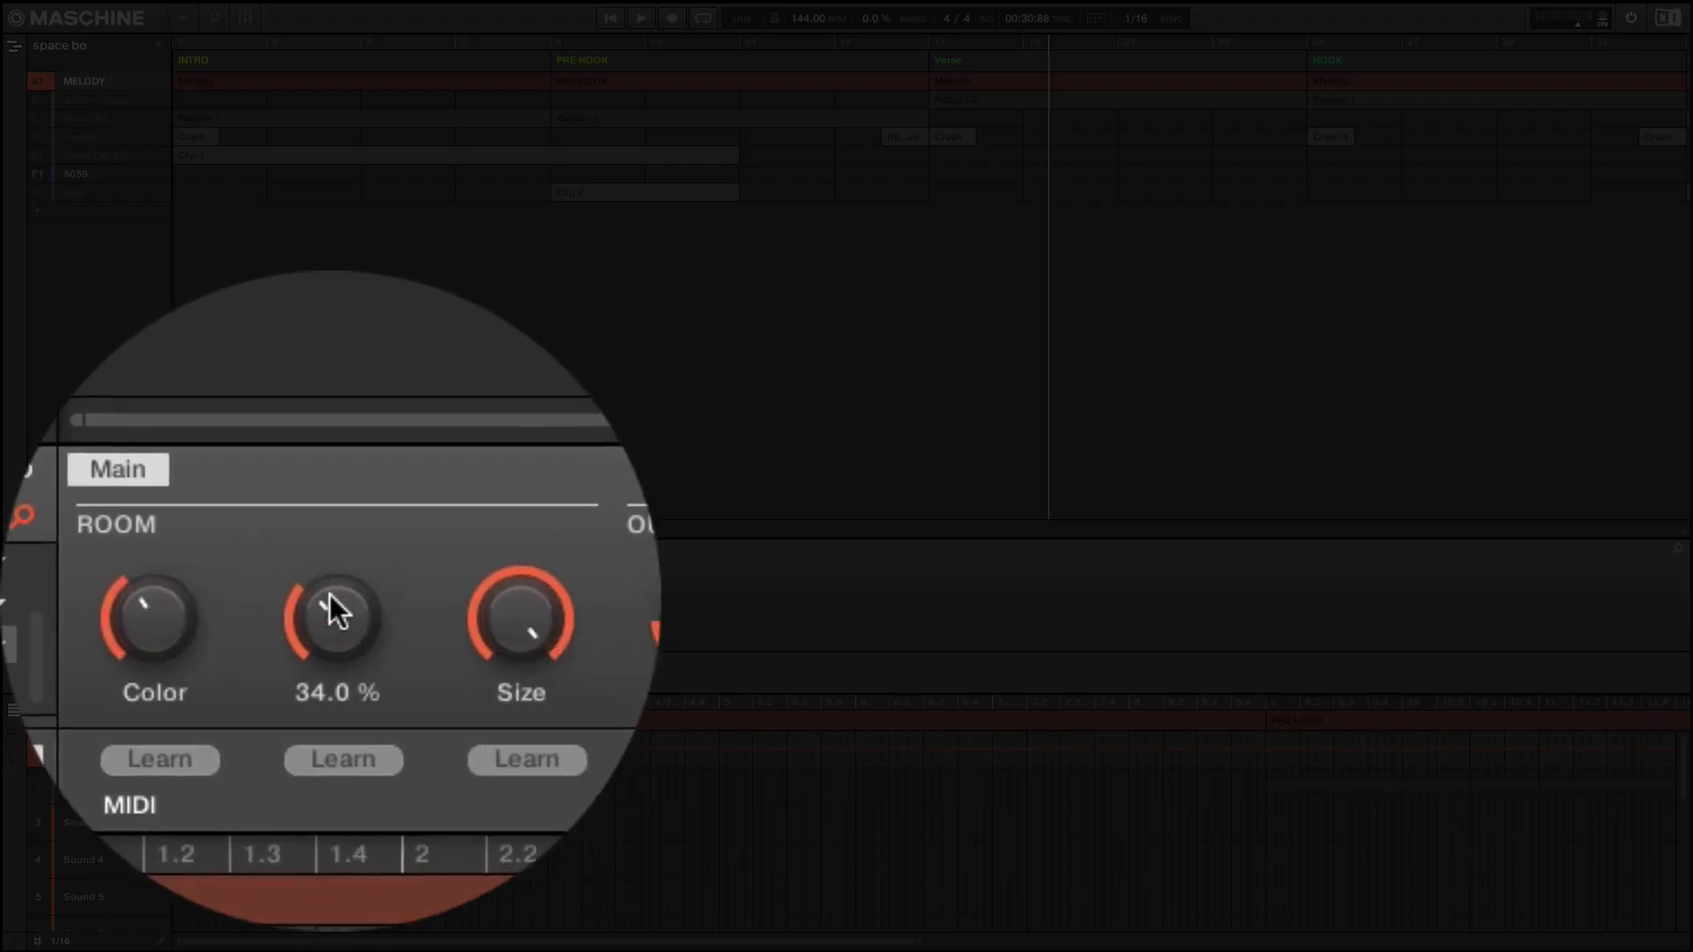
mouse_move(420, 599)
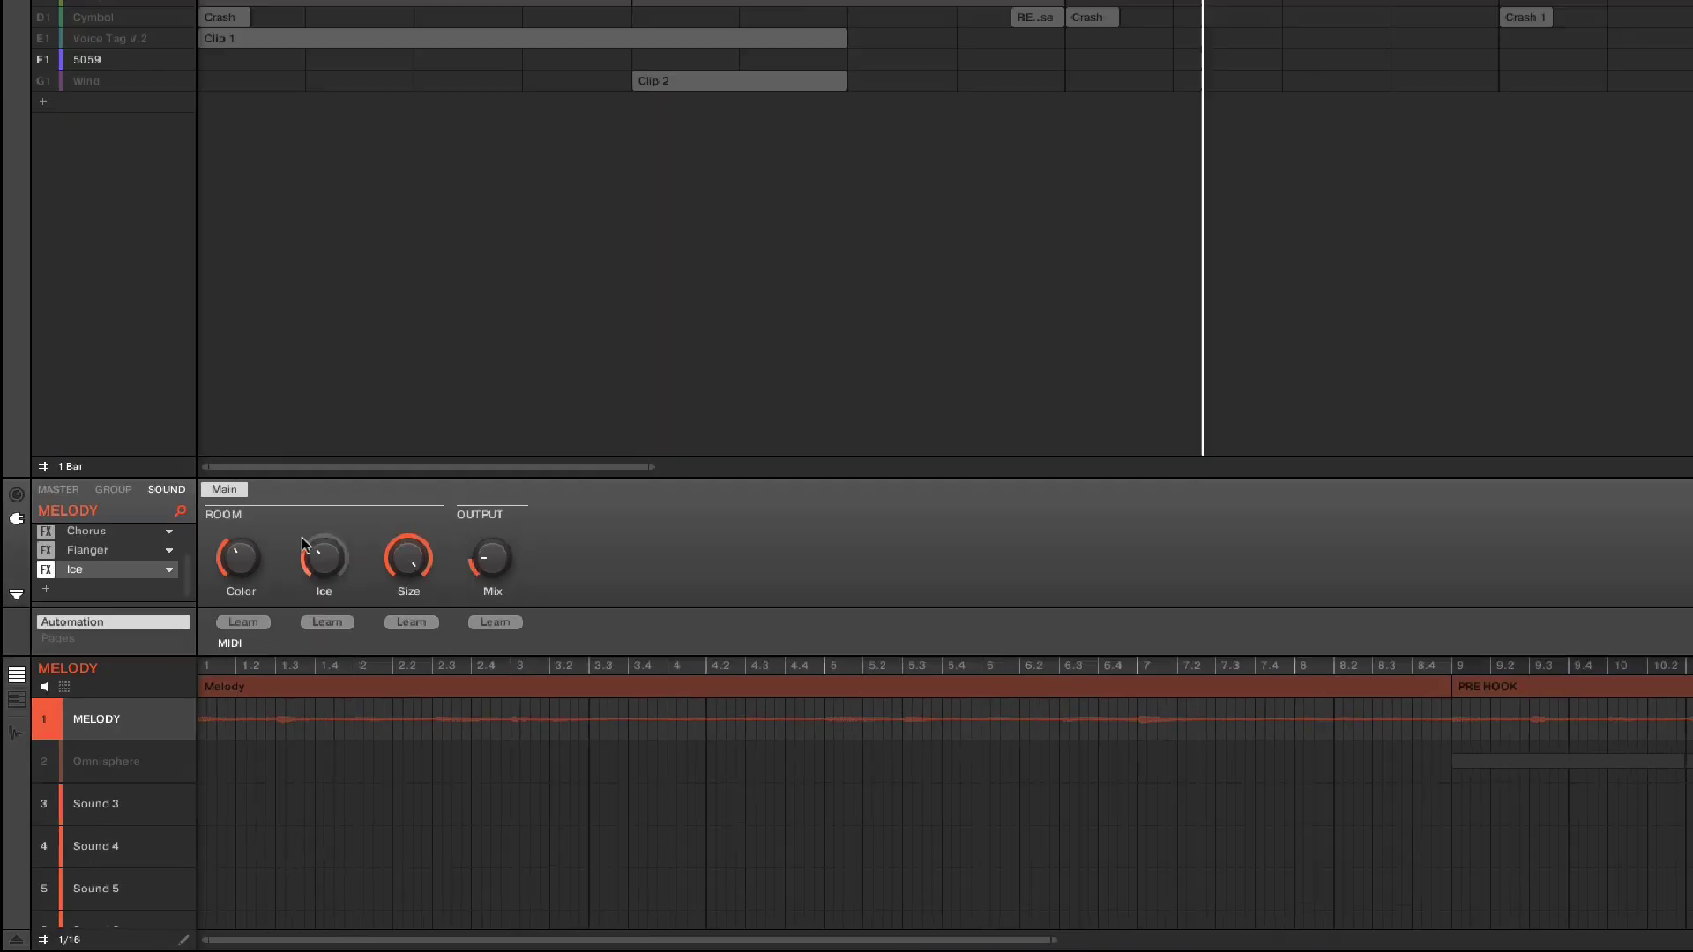
mouse_move(212, 608)
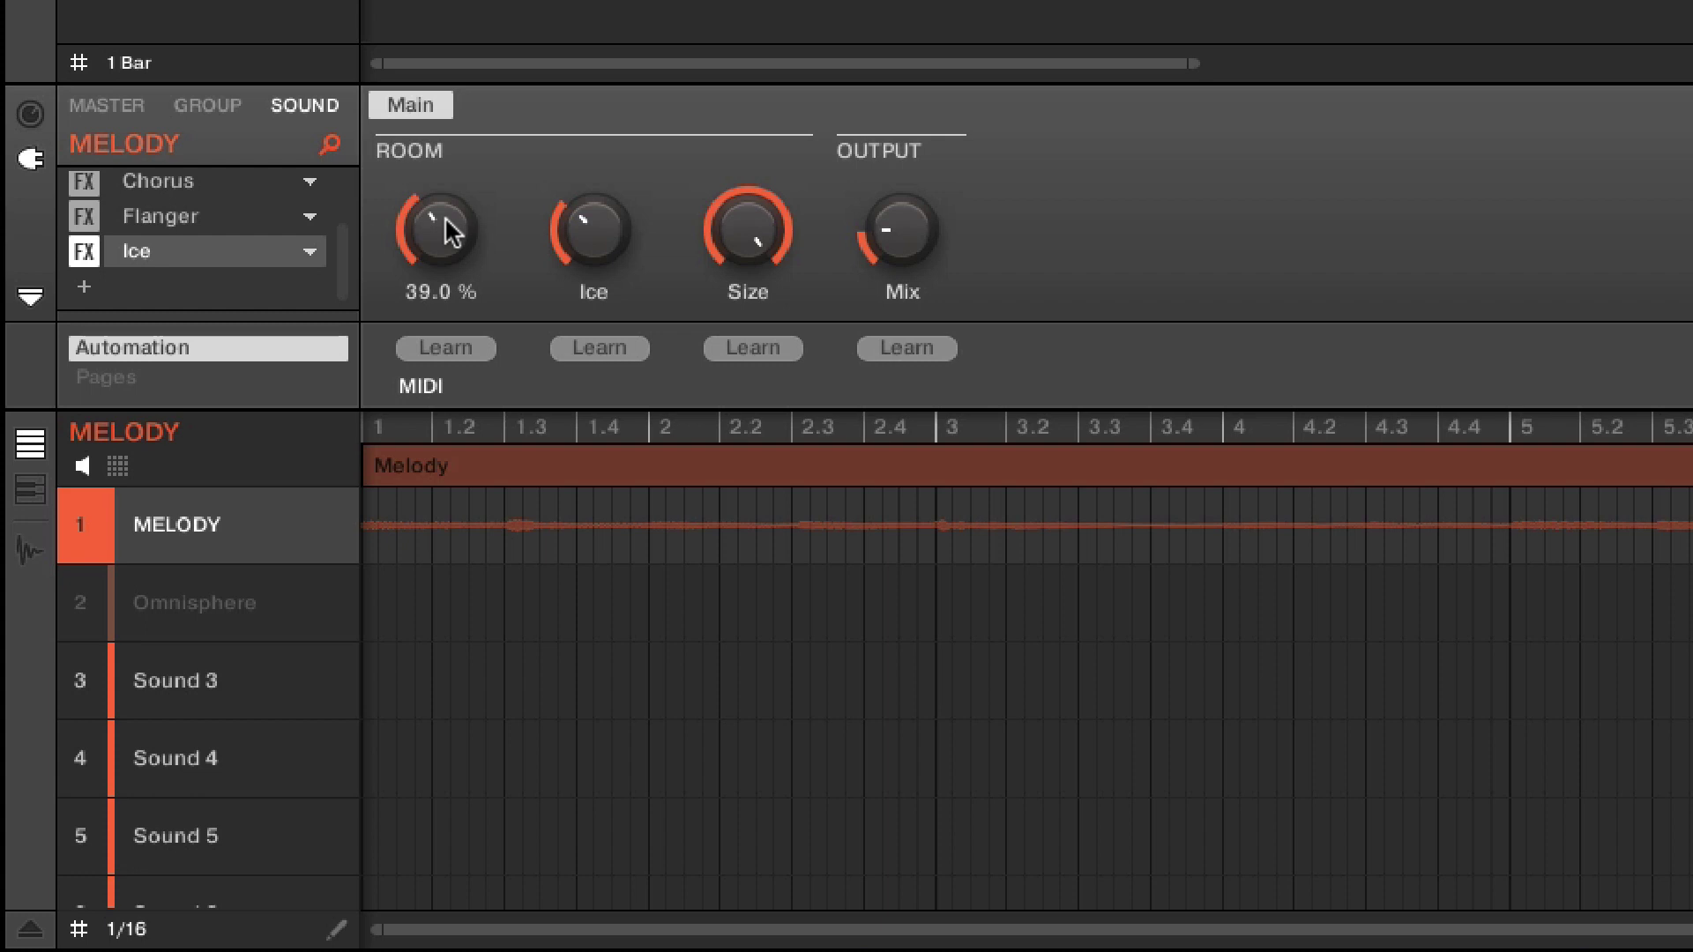
mouse_move(458, 204)
left_click(84, 252)
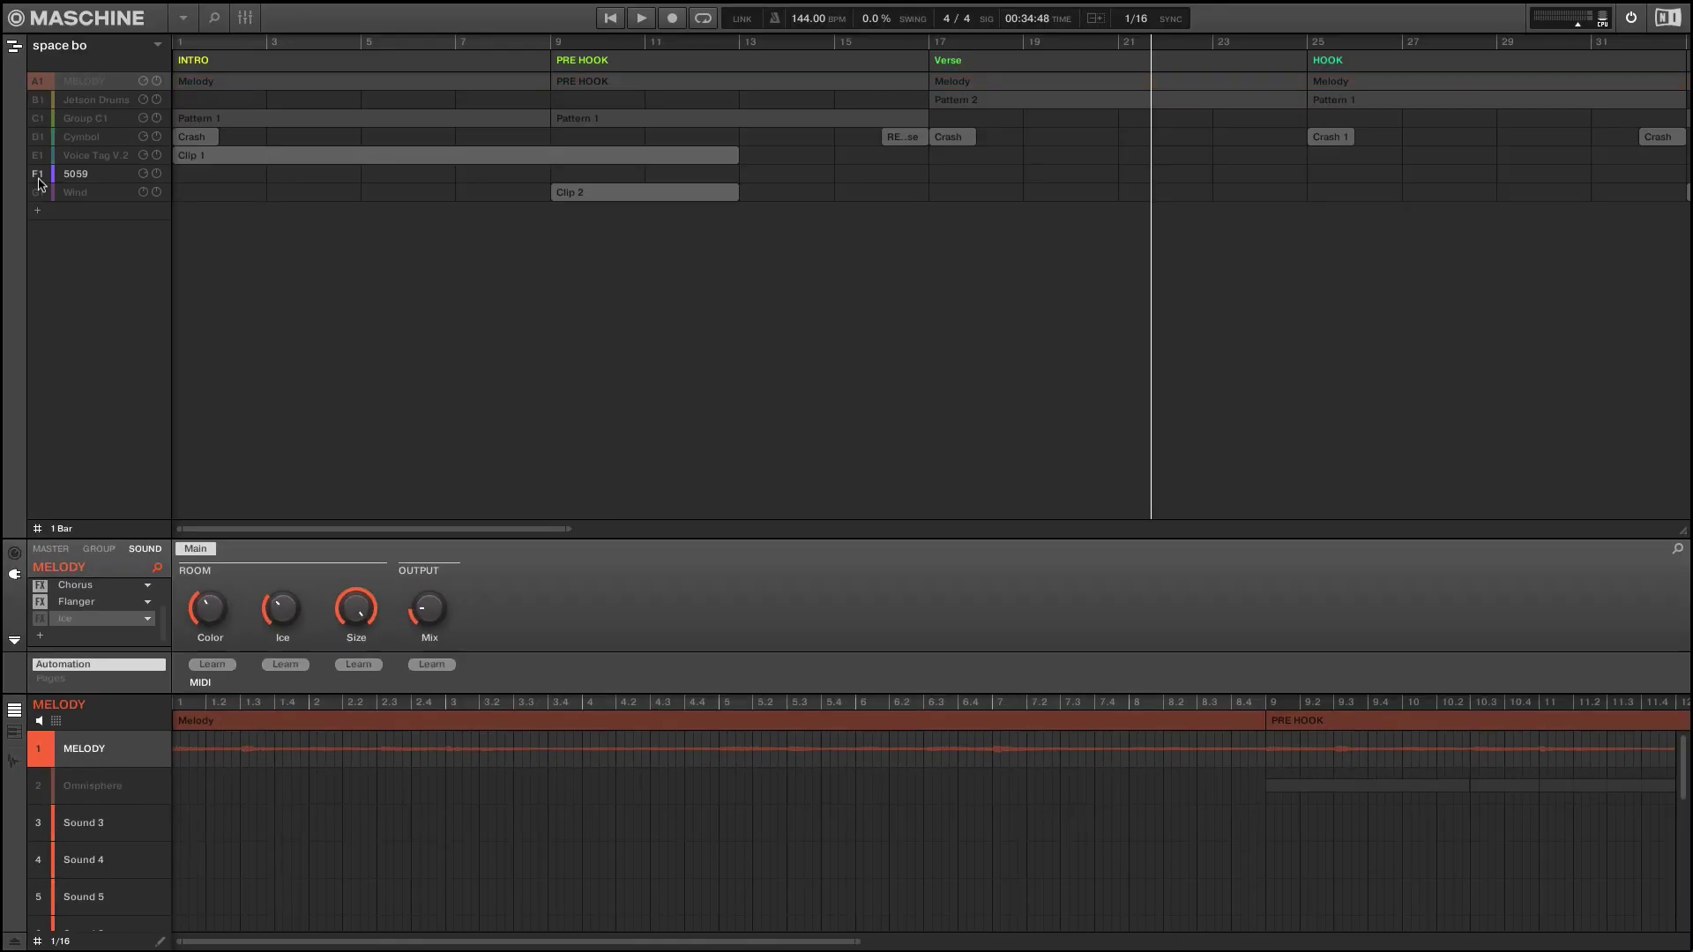
Unmute all groups and play the full arrangement from the Verse at bar 17
left_click_drag(40, 184, 40, 184)
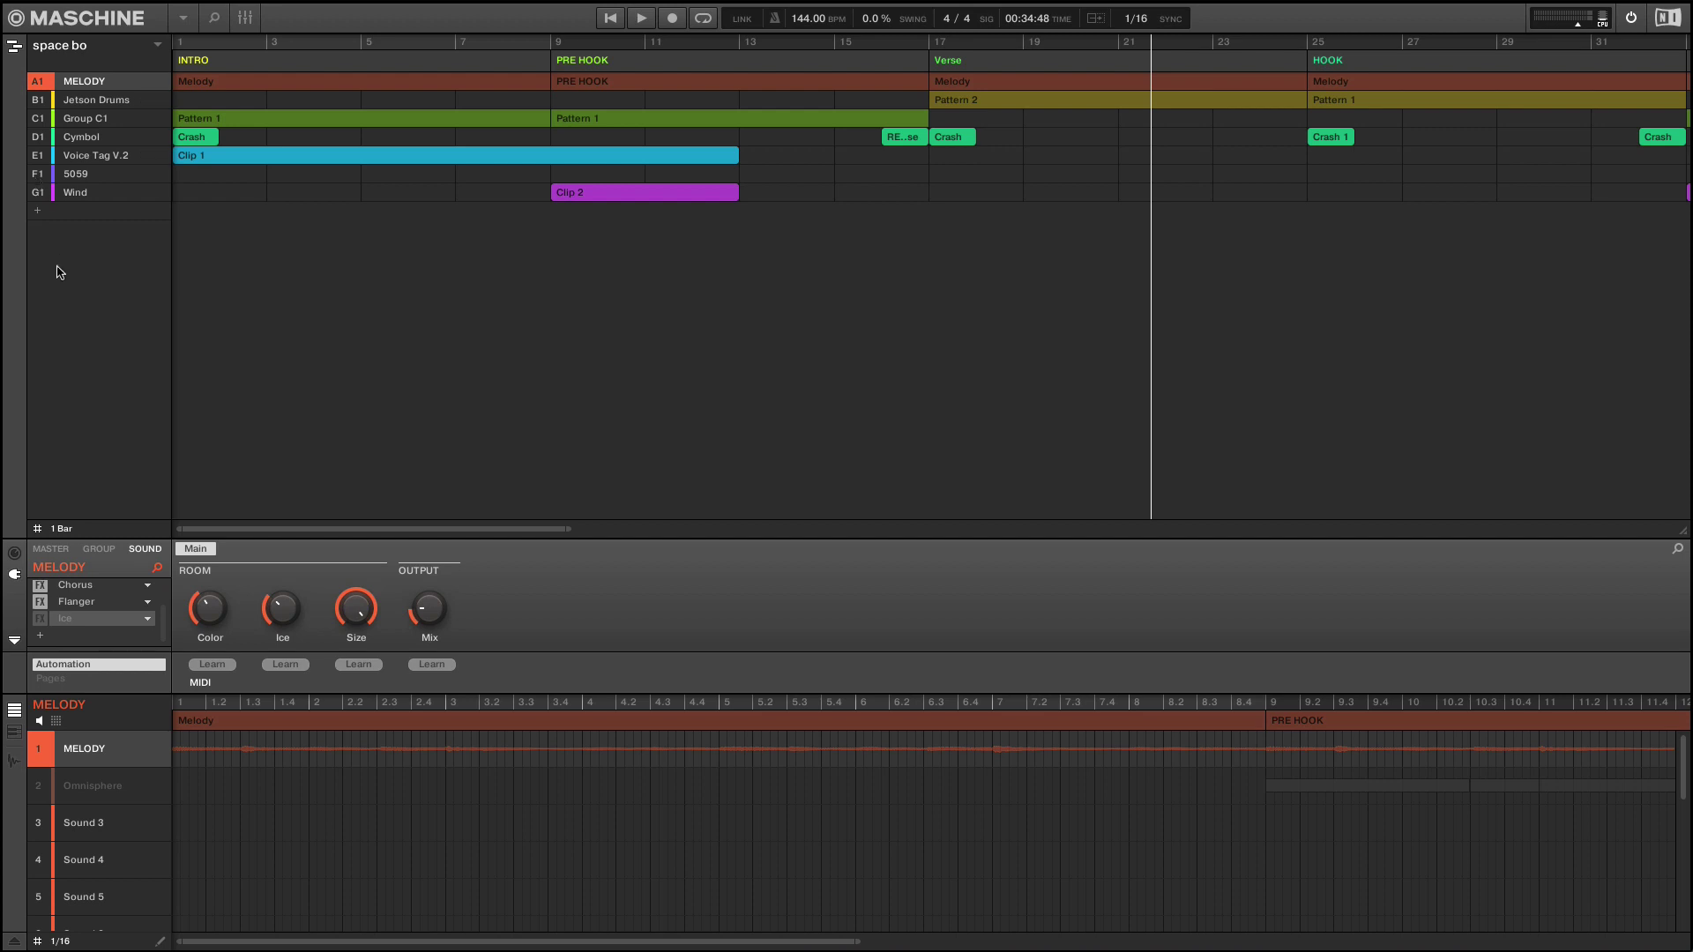
left_click(924, 48)
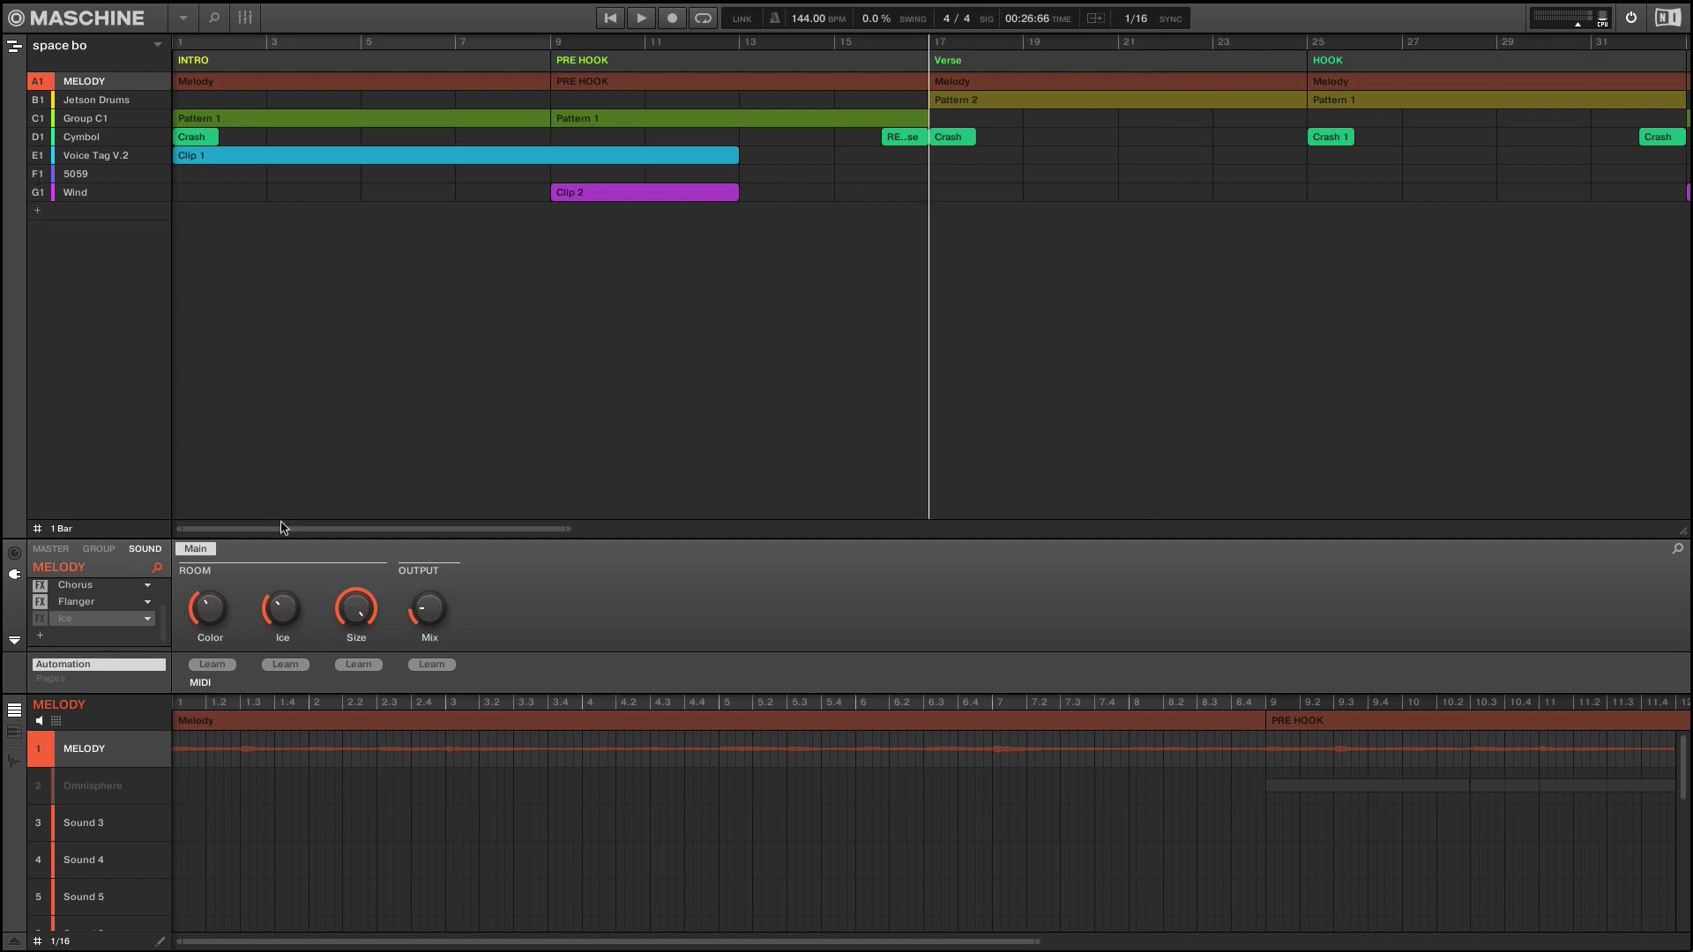
key("space")
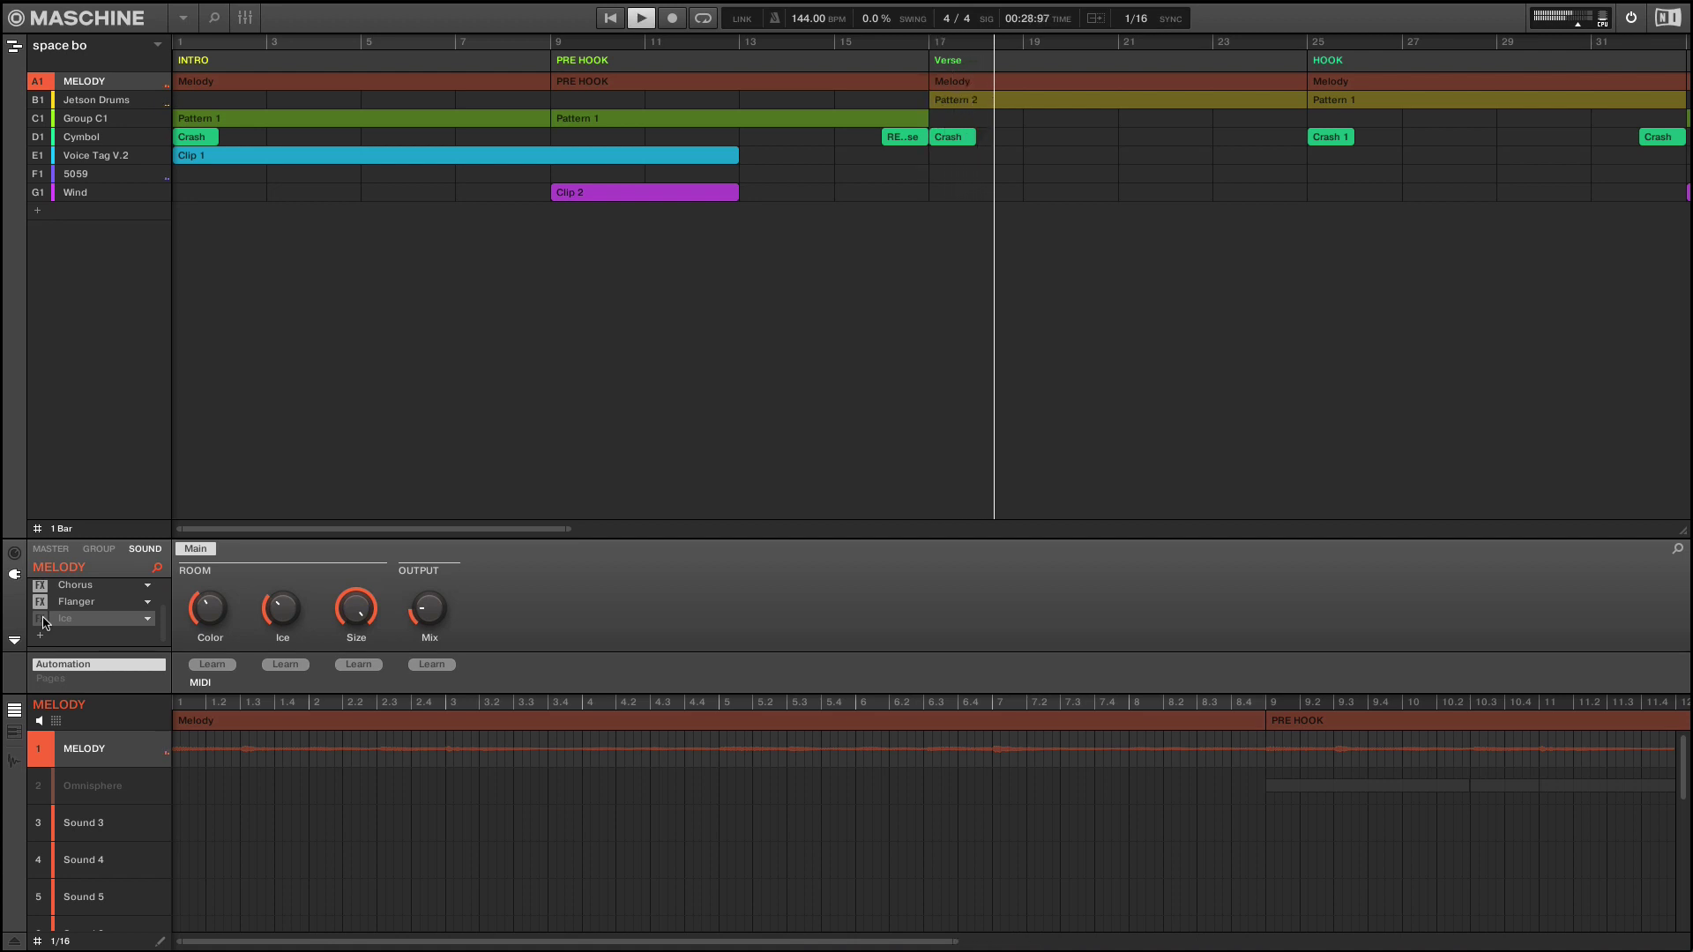
Switch the MELODY sound's Ice effect on and off during playback, leave it enabled and stop playback
left_click(41, 619)
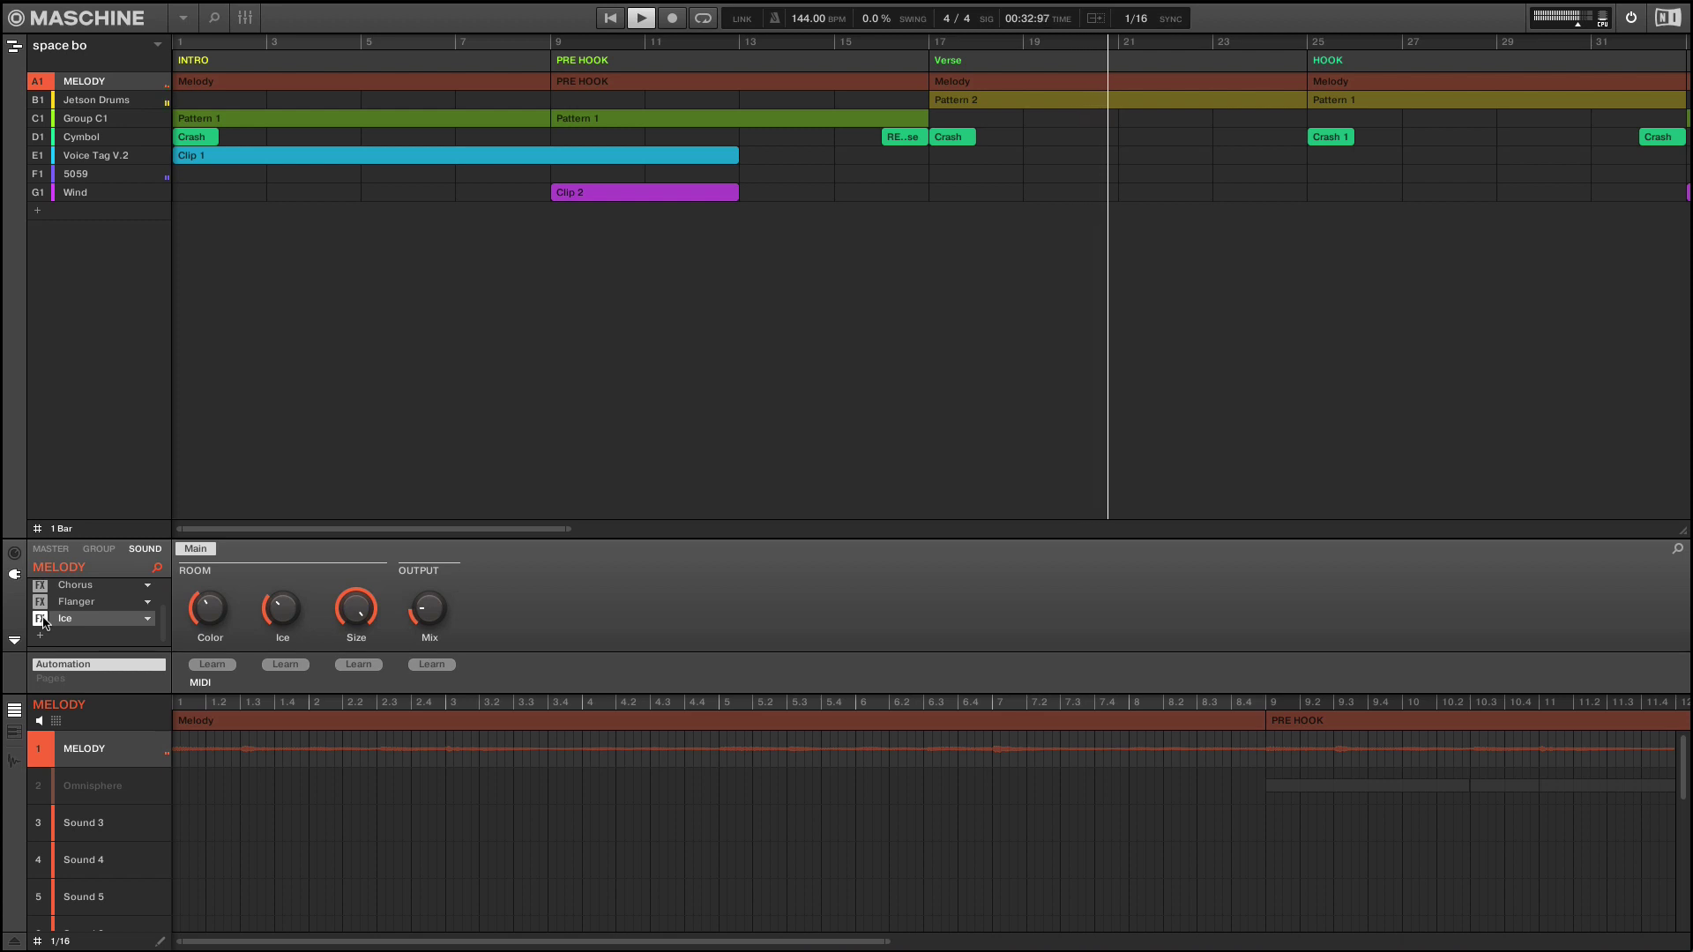
left_click(40, 618)
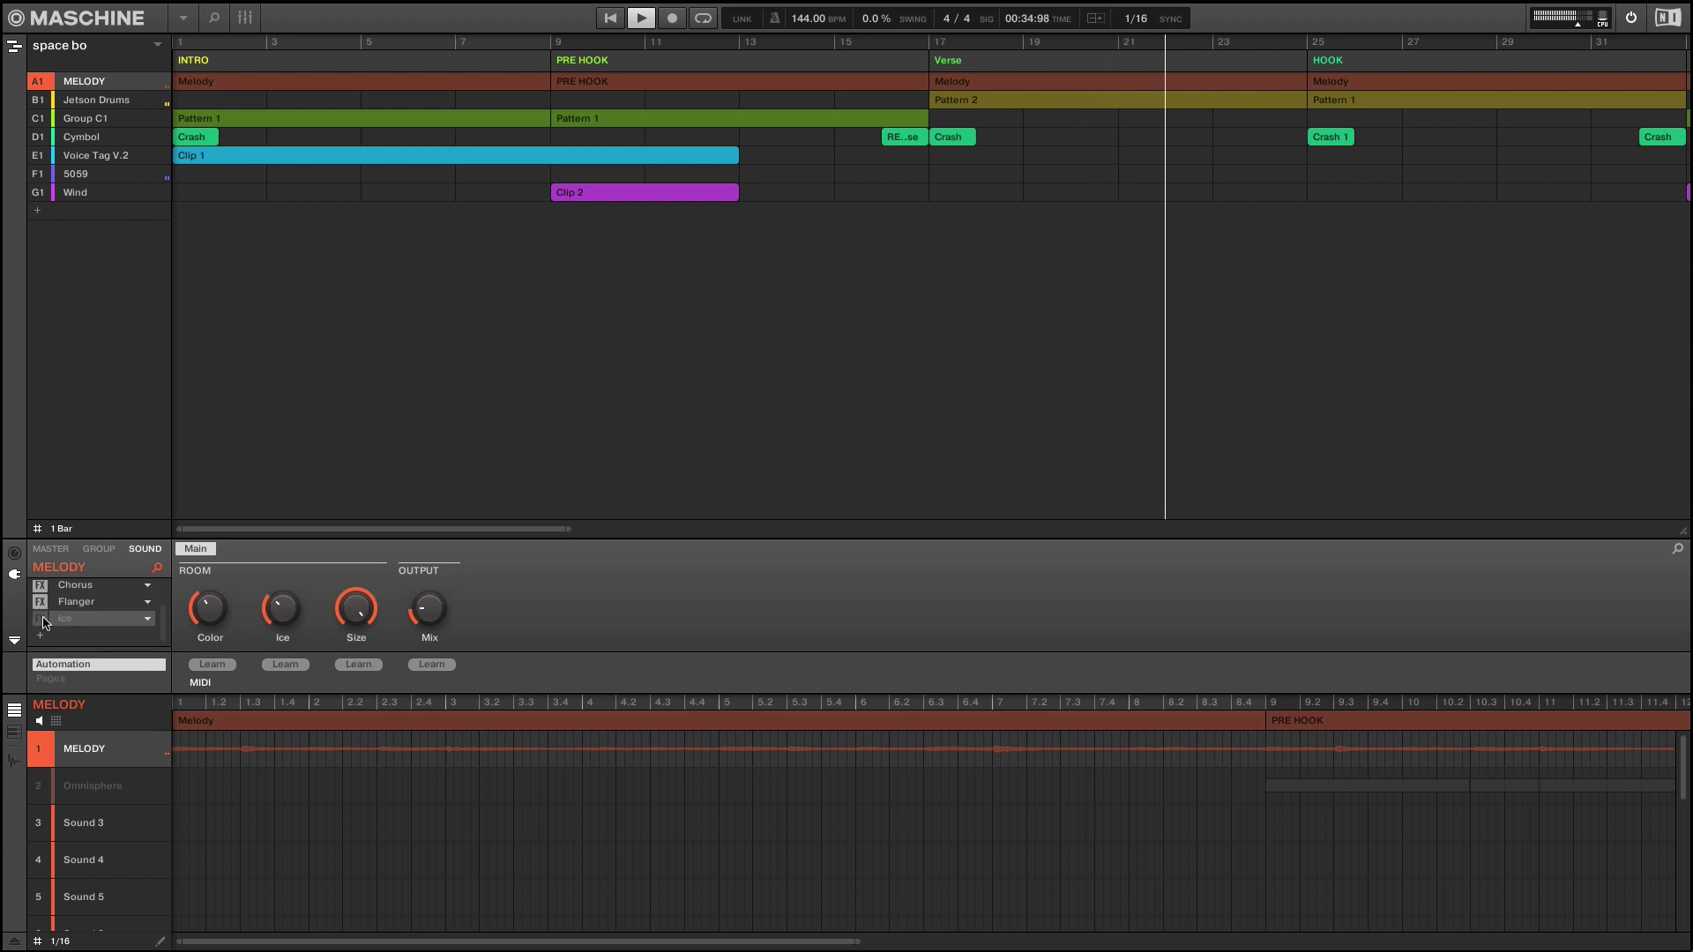
left_click(40, 618)
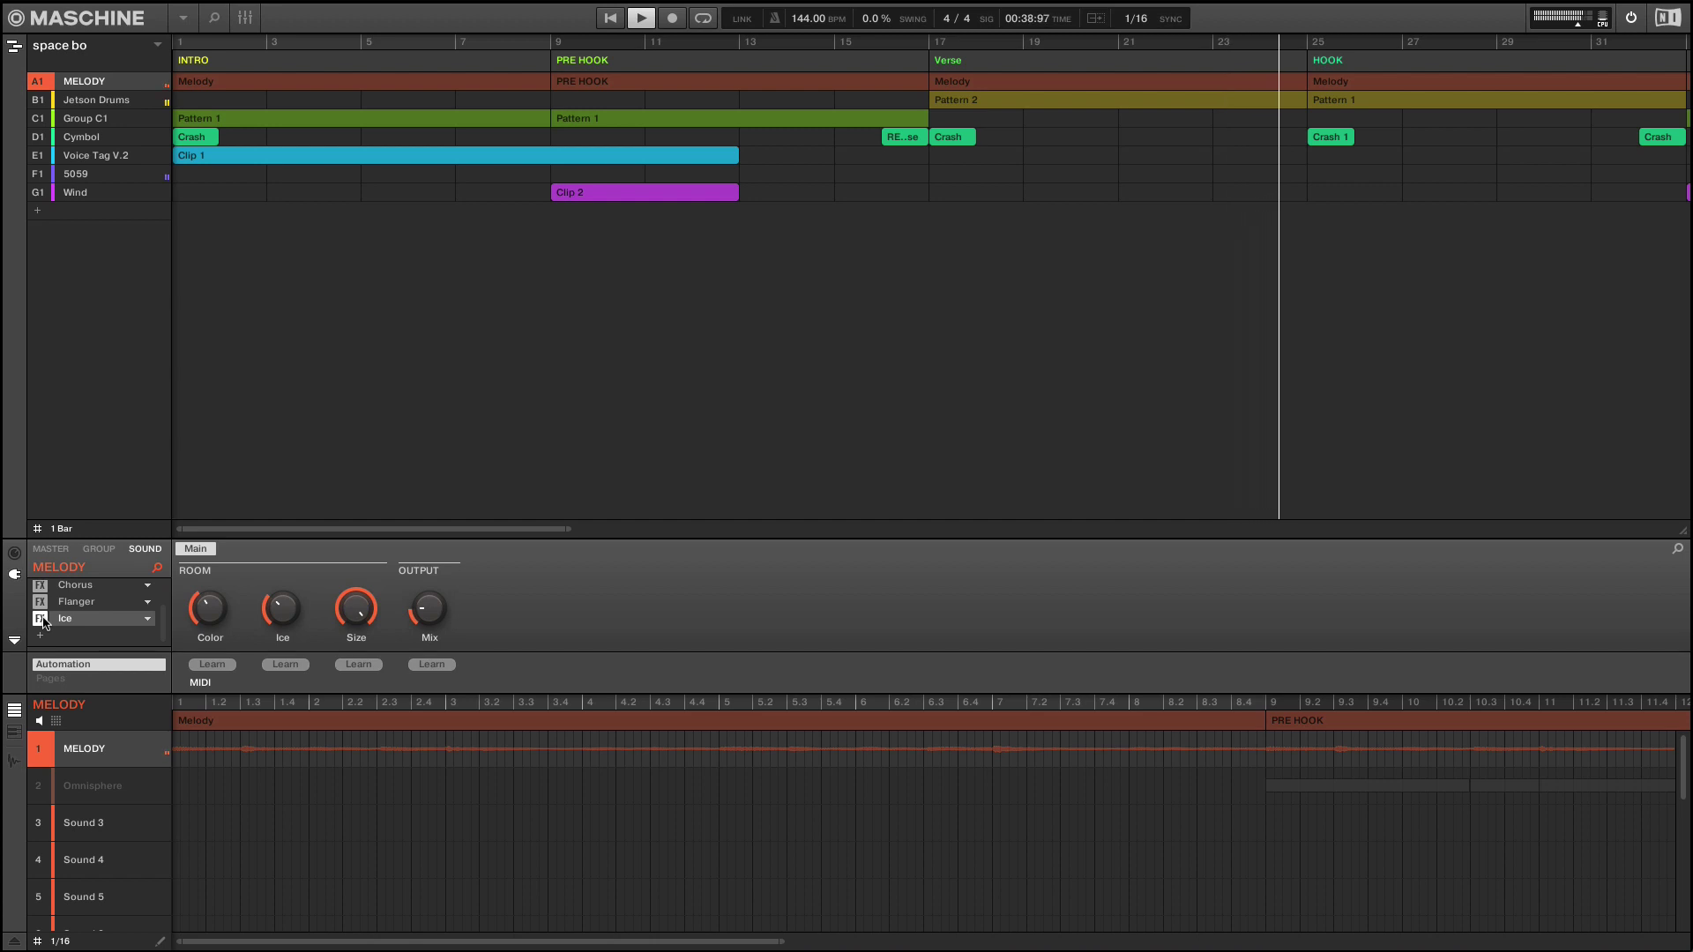
left_click(41, 619)
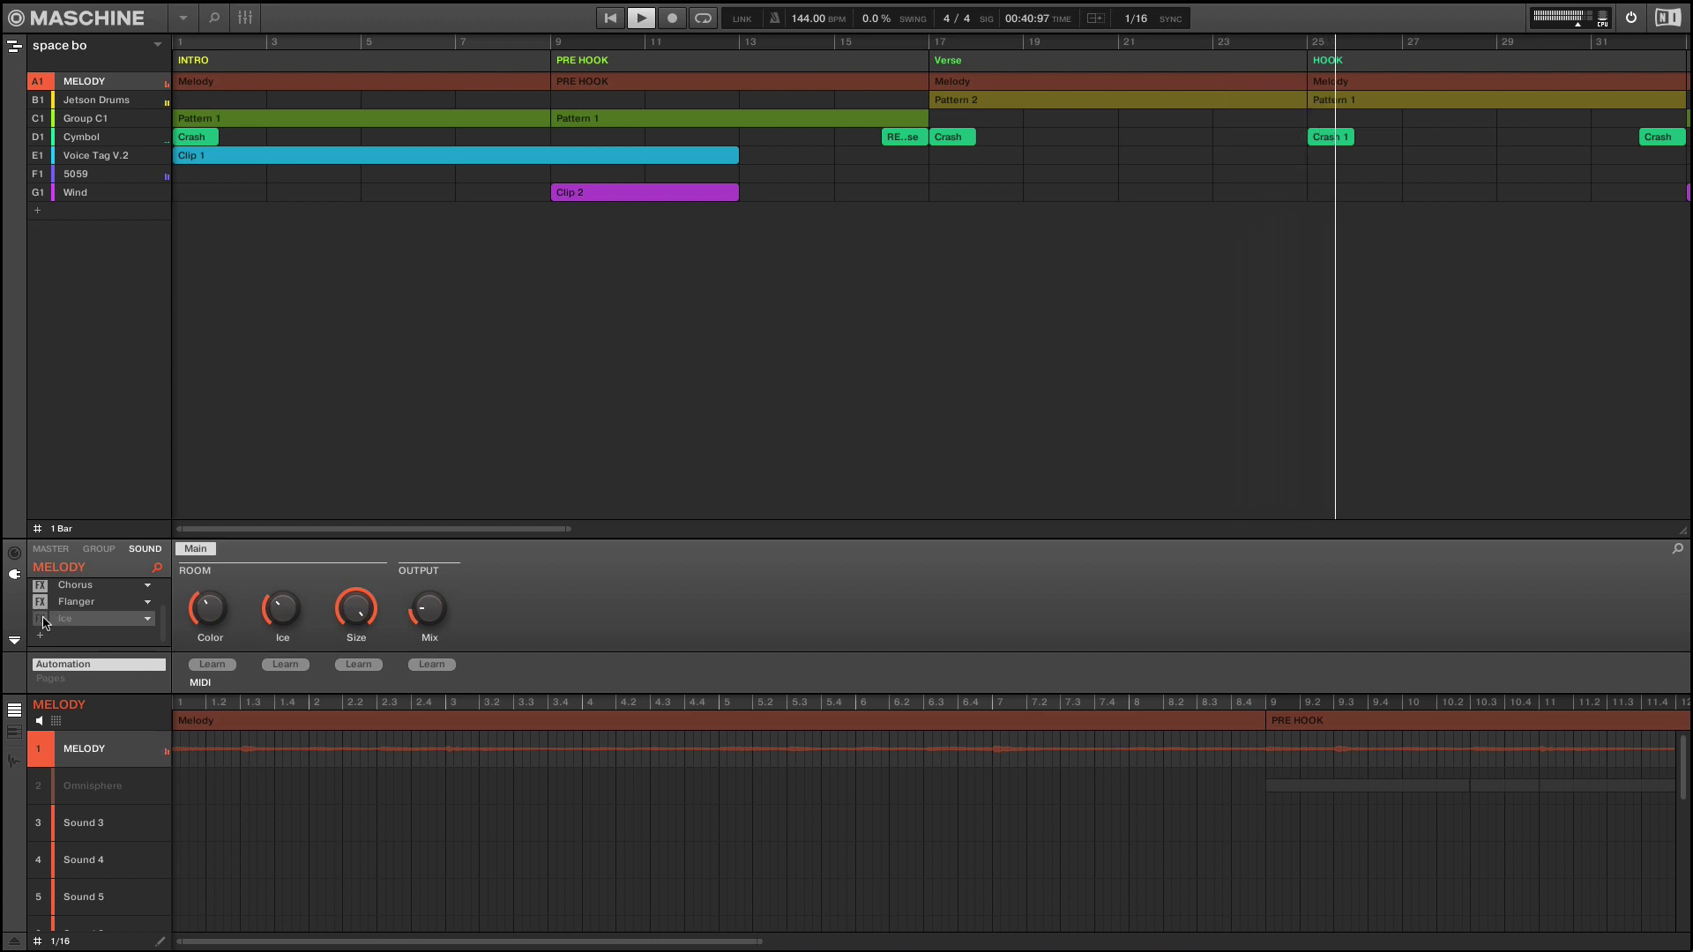
left_click(40, 619)
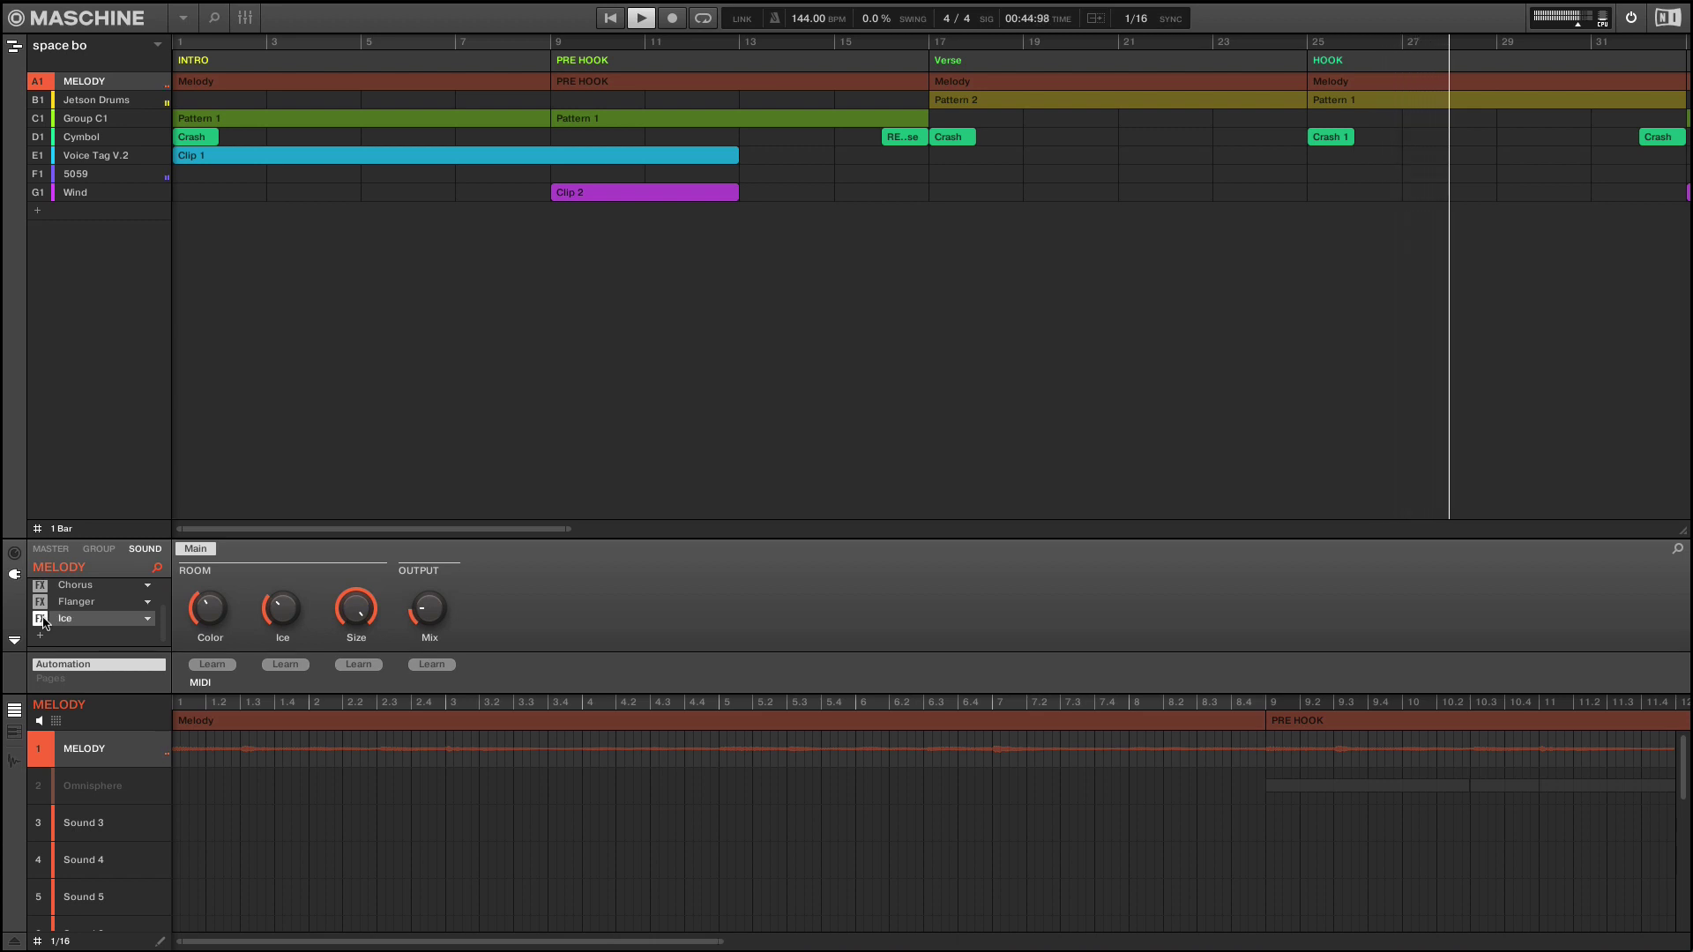
key("space")
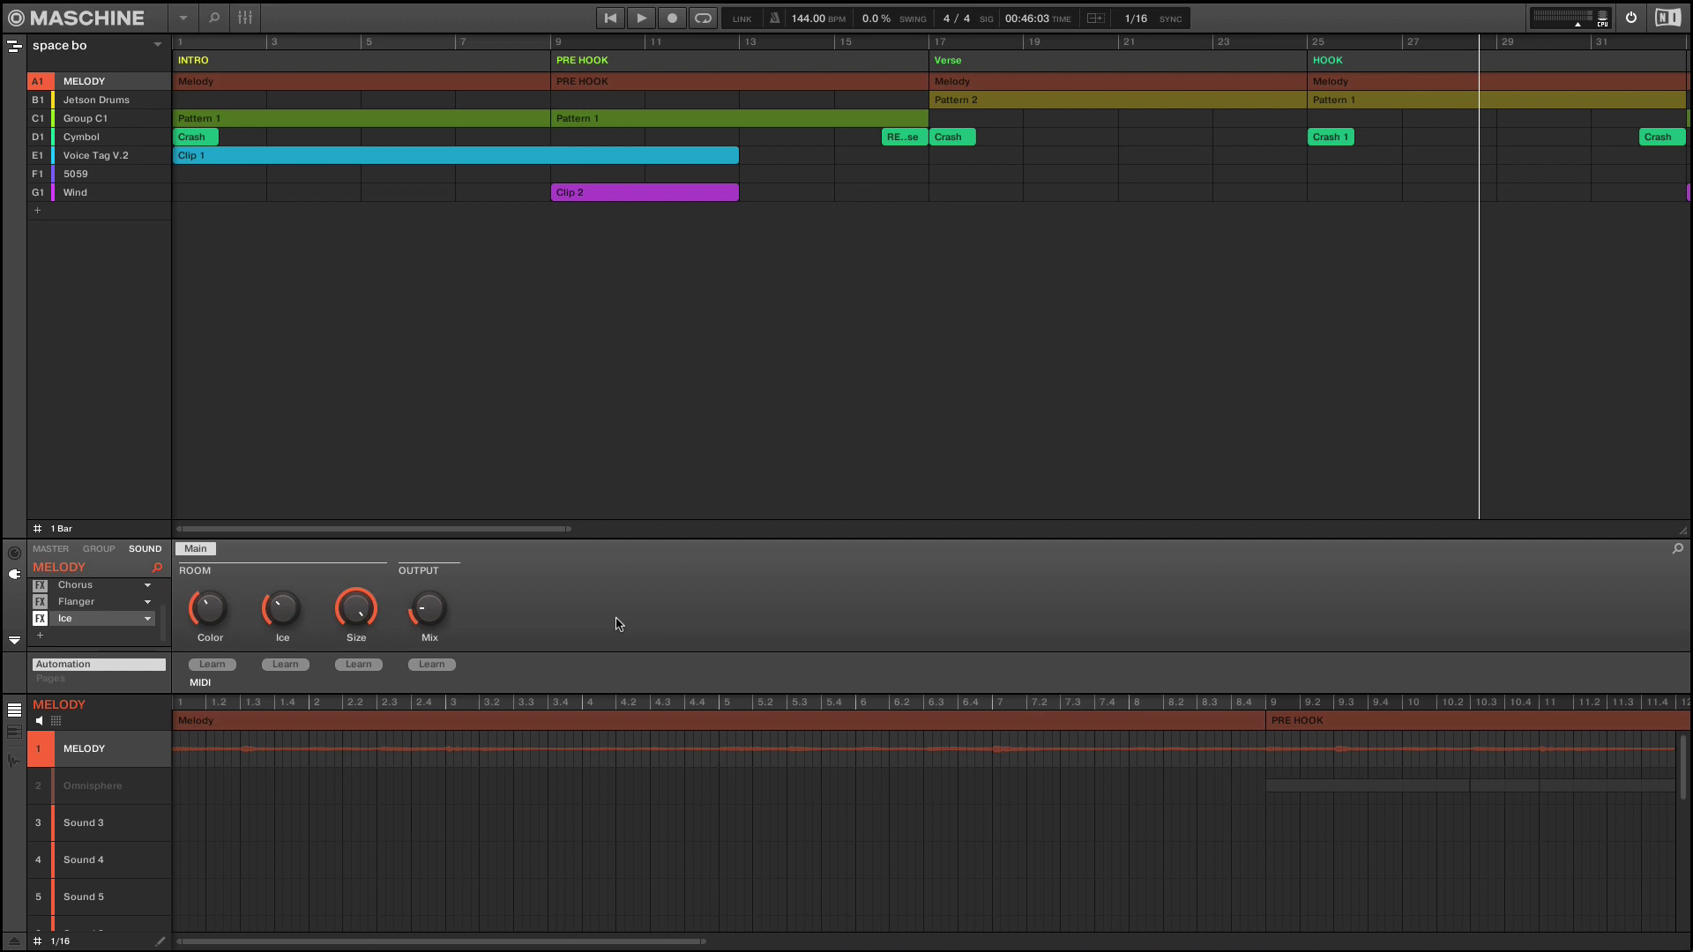
Create a new project, discarding the changes to the current one
left_click(264, 4)
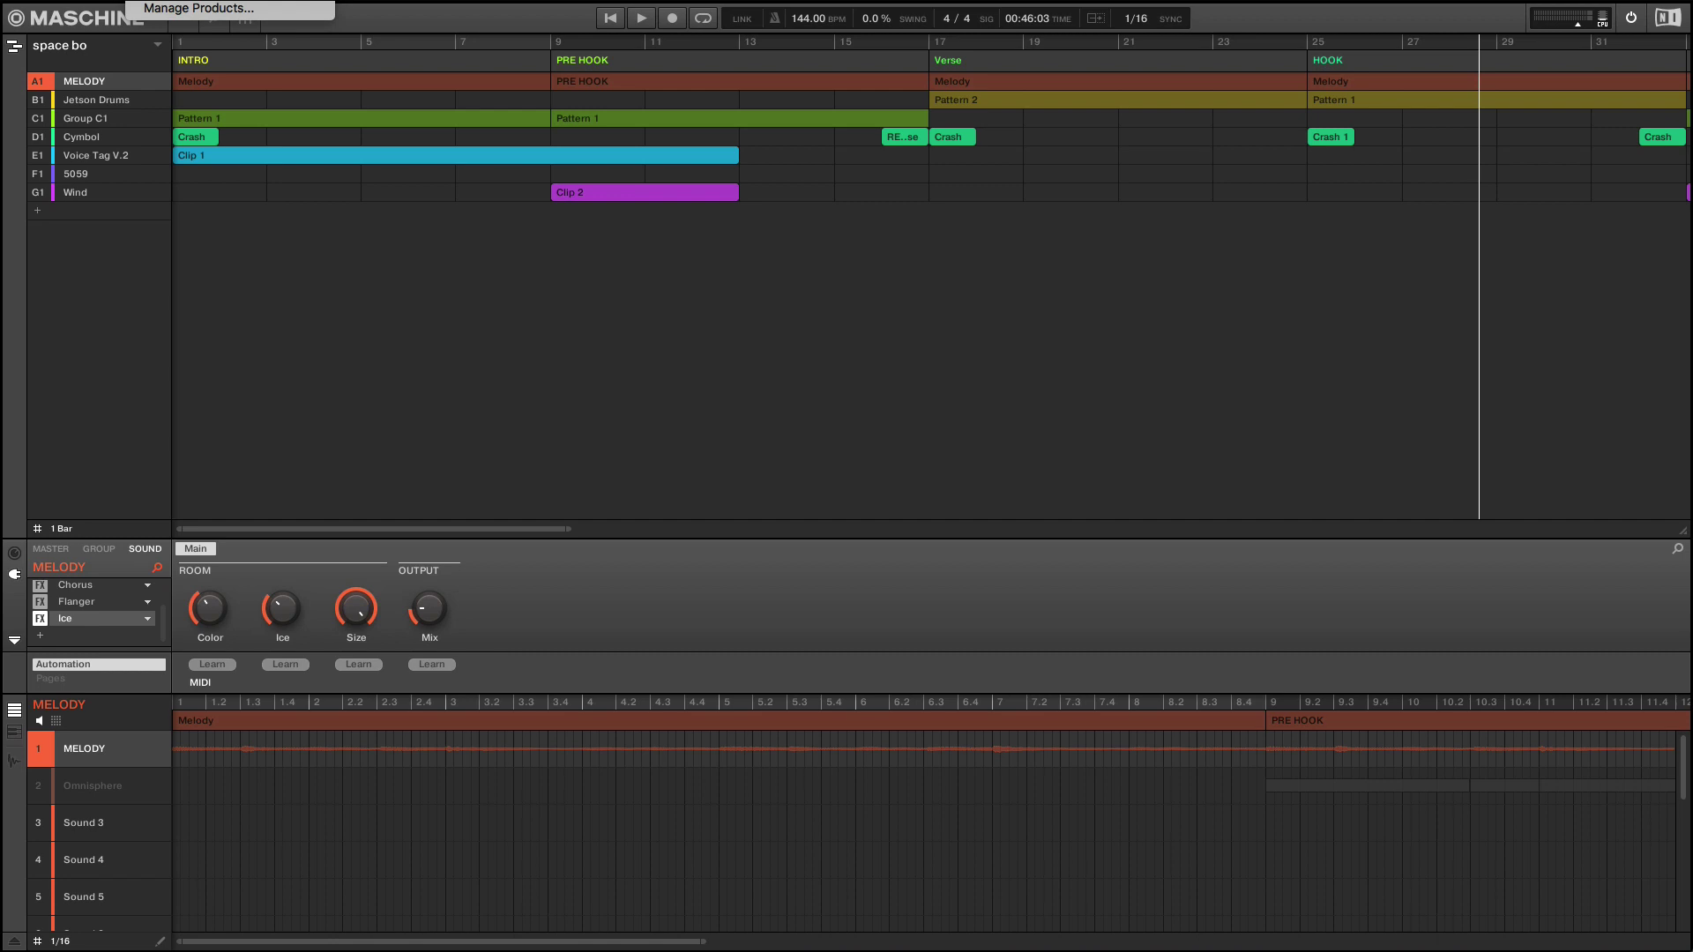
left_click(199, 8)
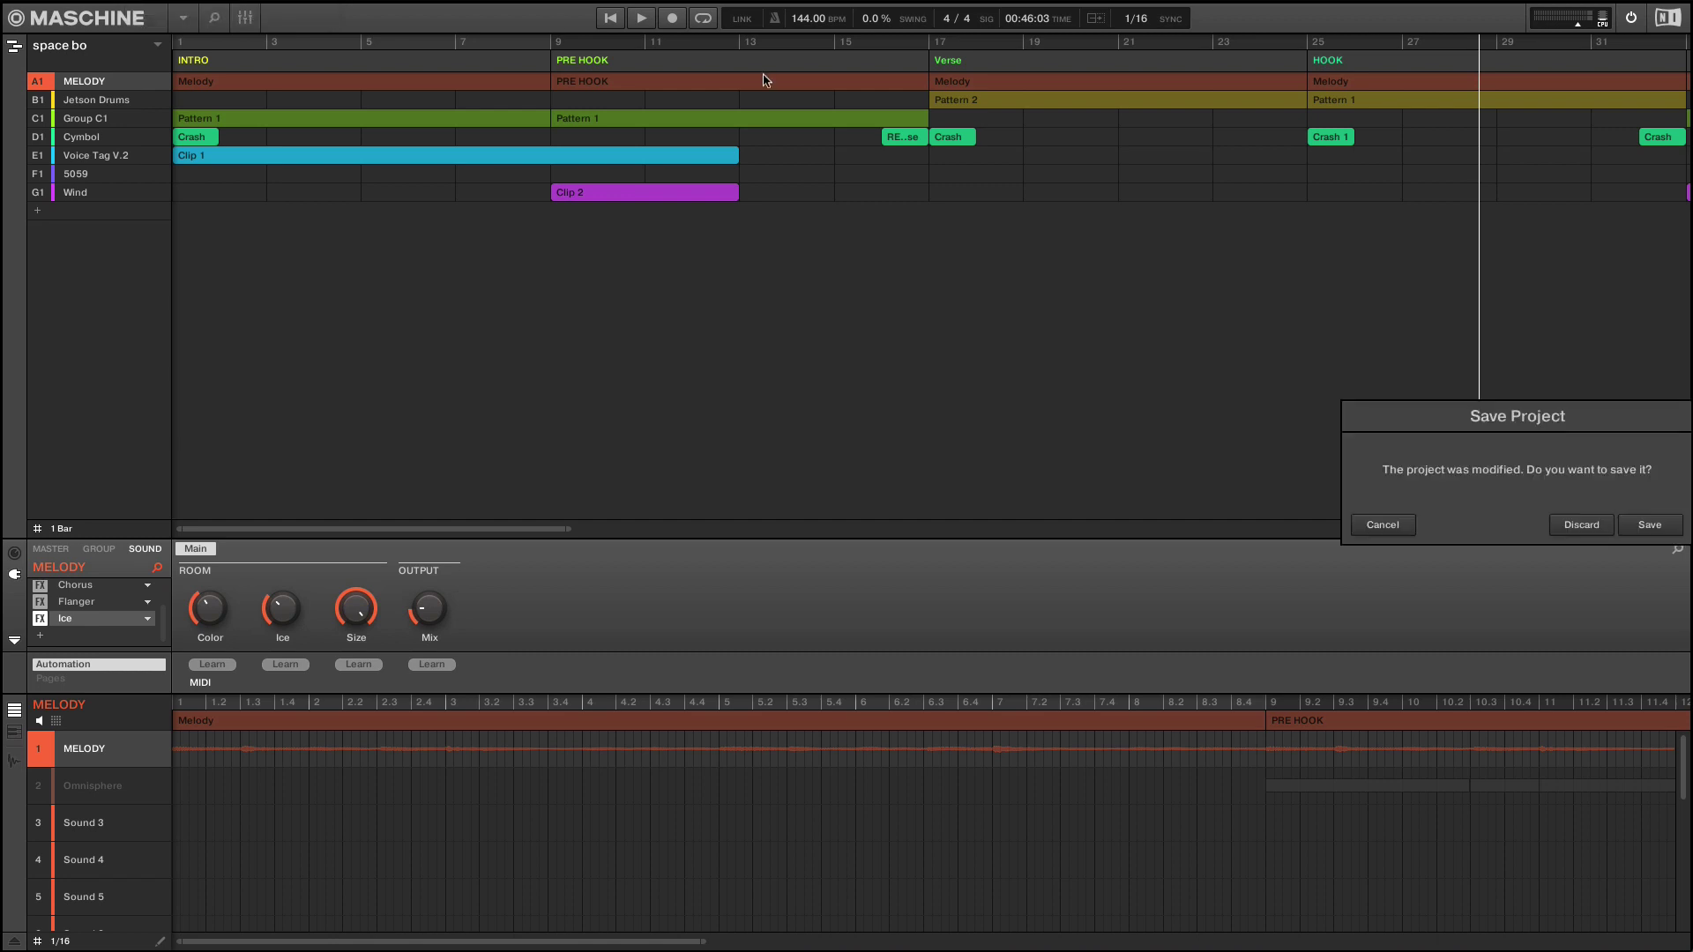
left_click(1581, 526)
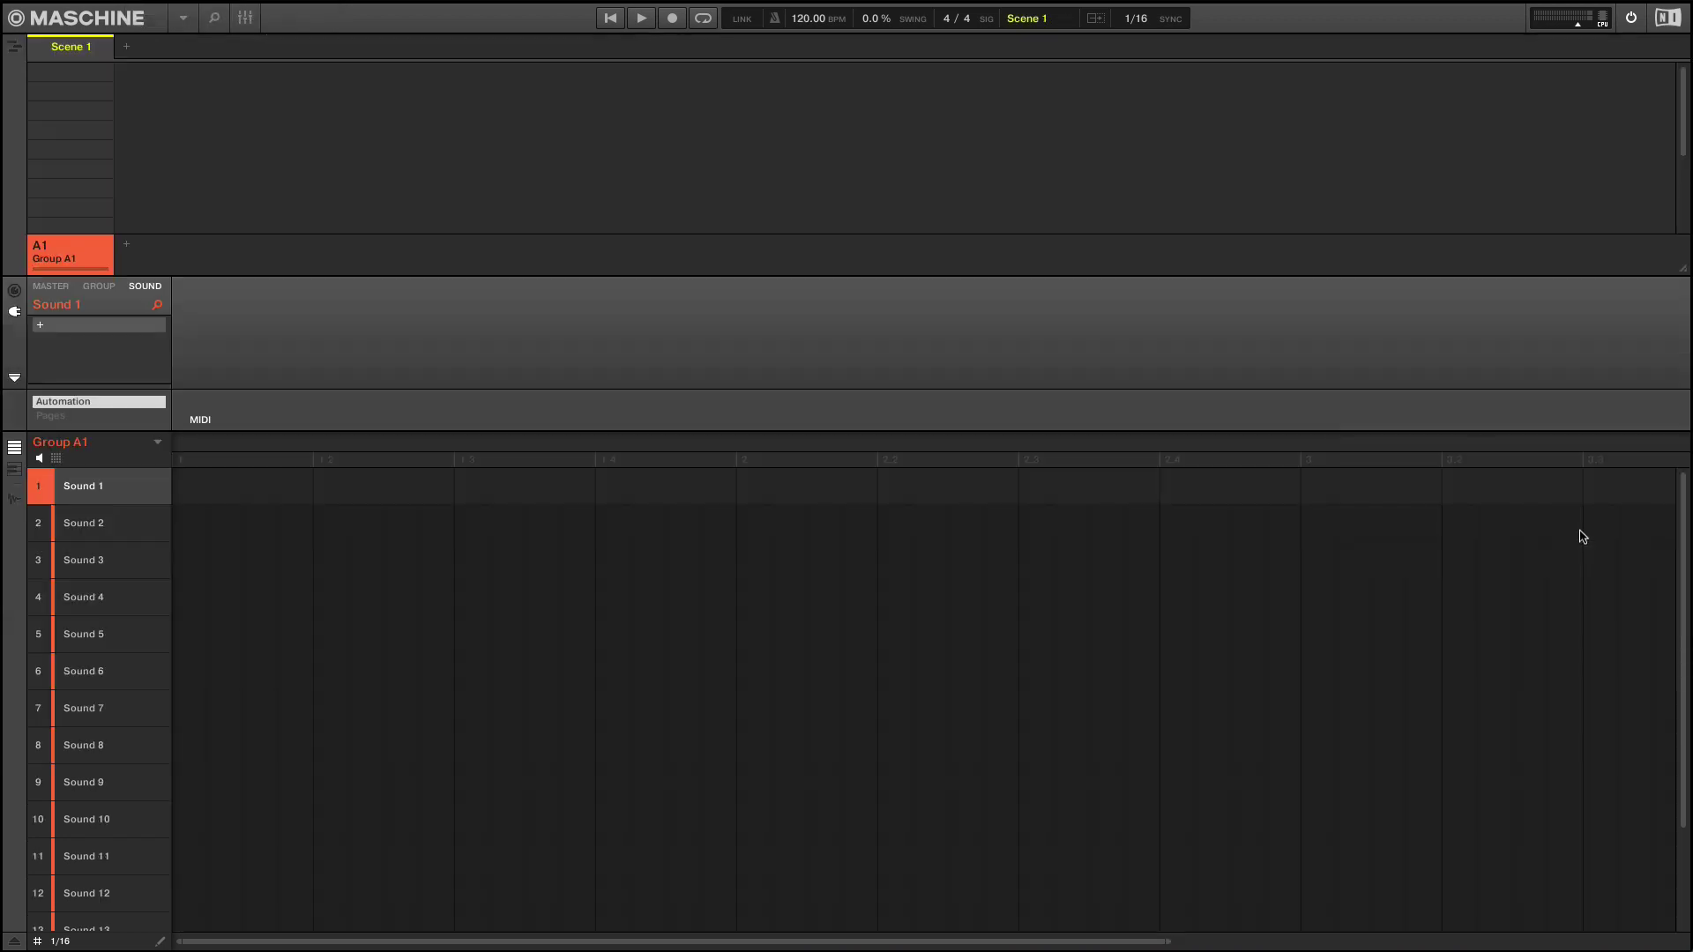
Load the 808 Southern Kit from the library into Group A1 and hide the browser
left_click(213, 17)
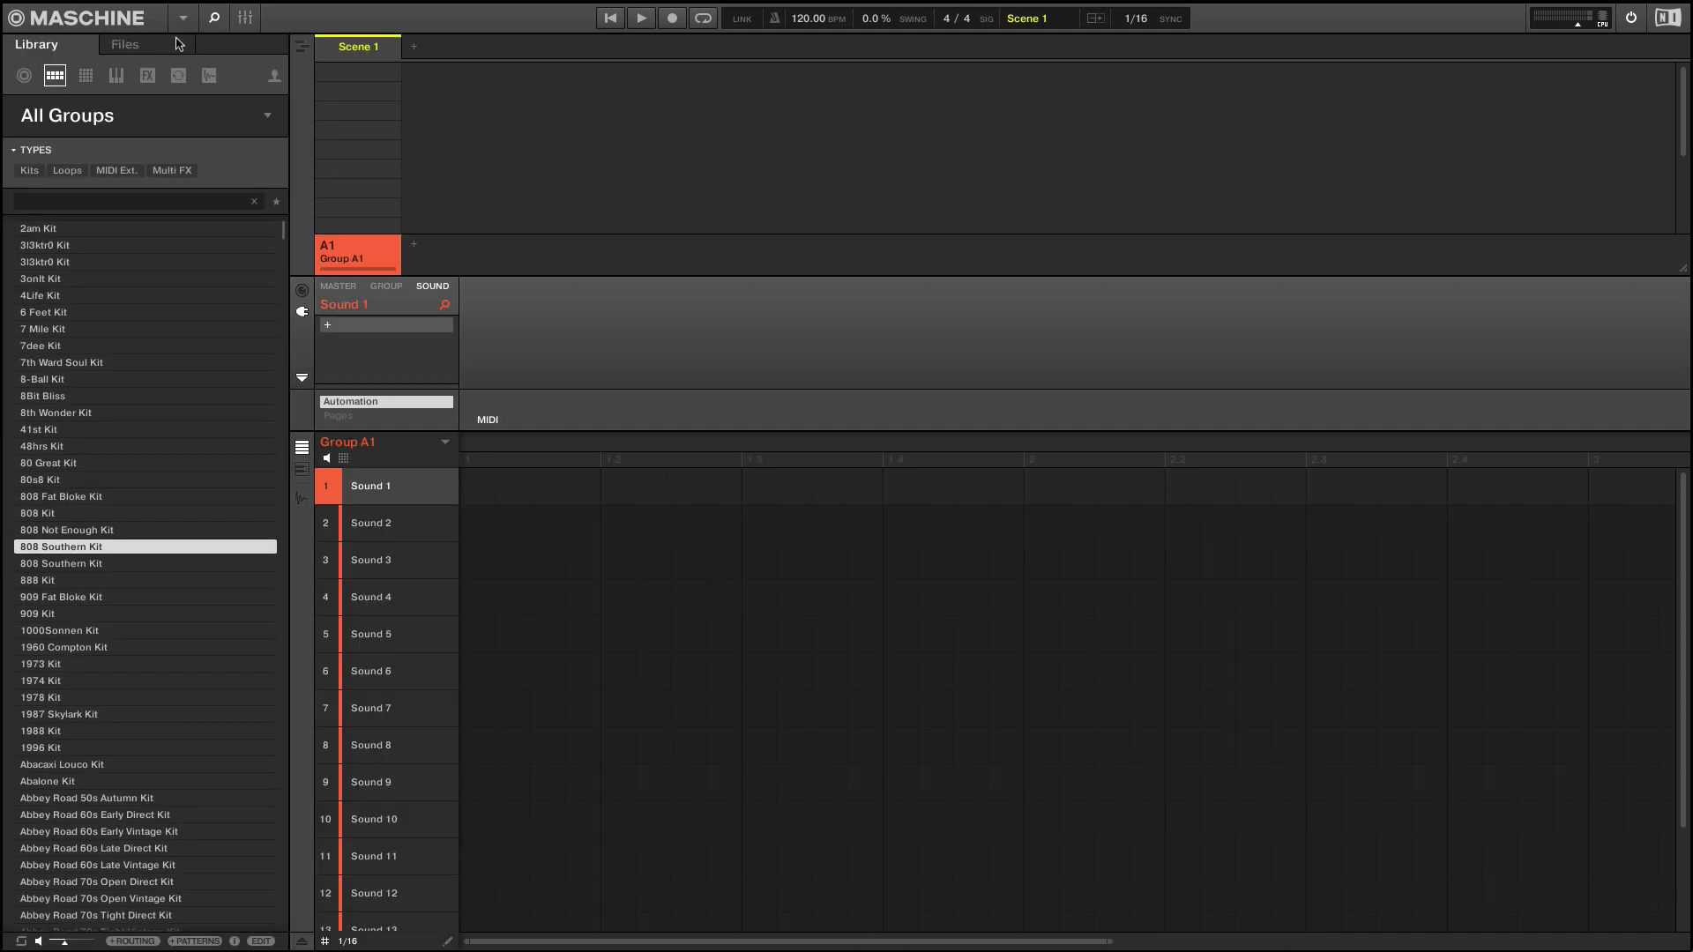
left_click(92, 549)
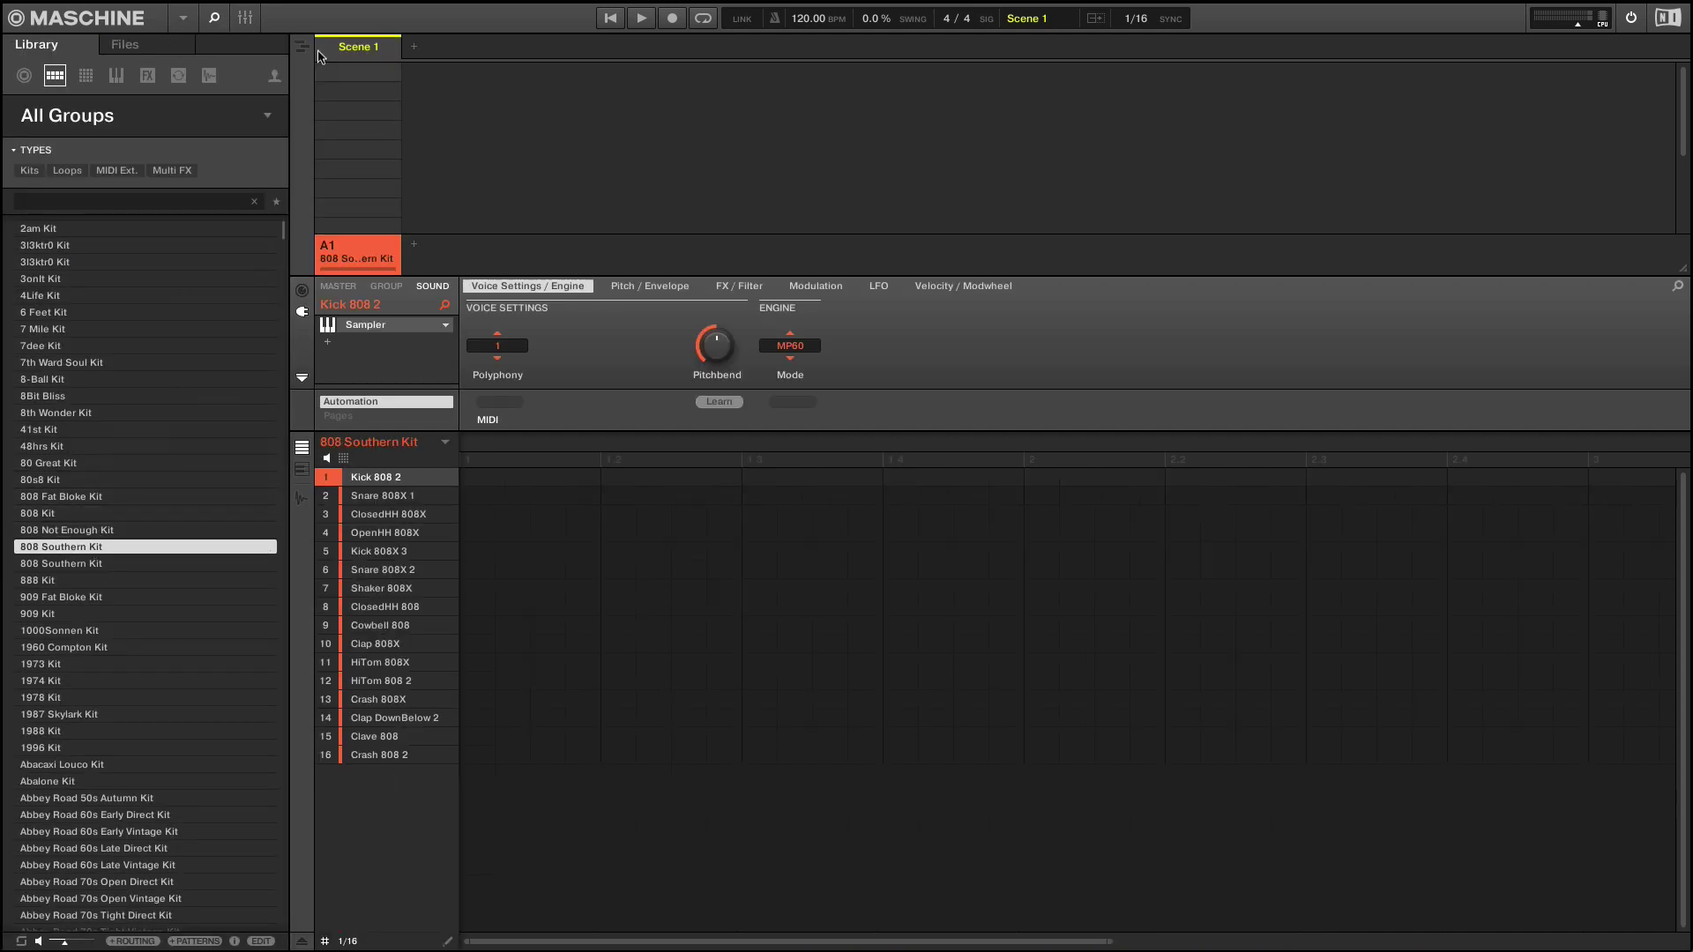
left_click(216, 26)
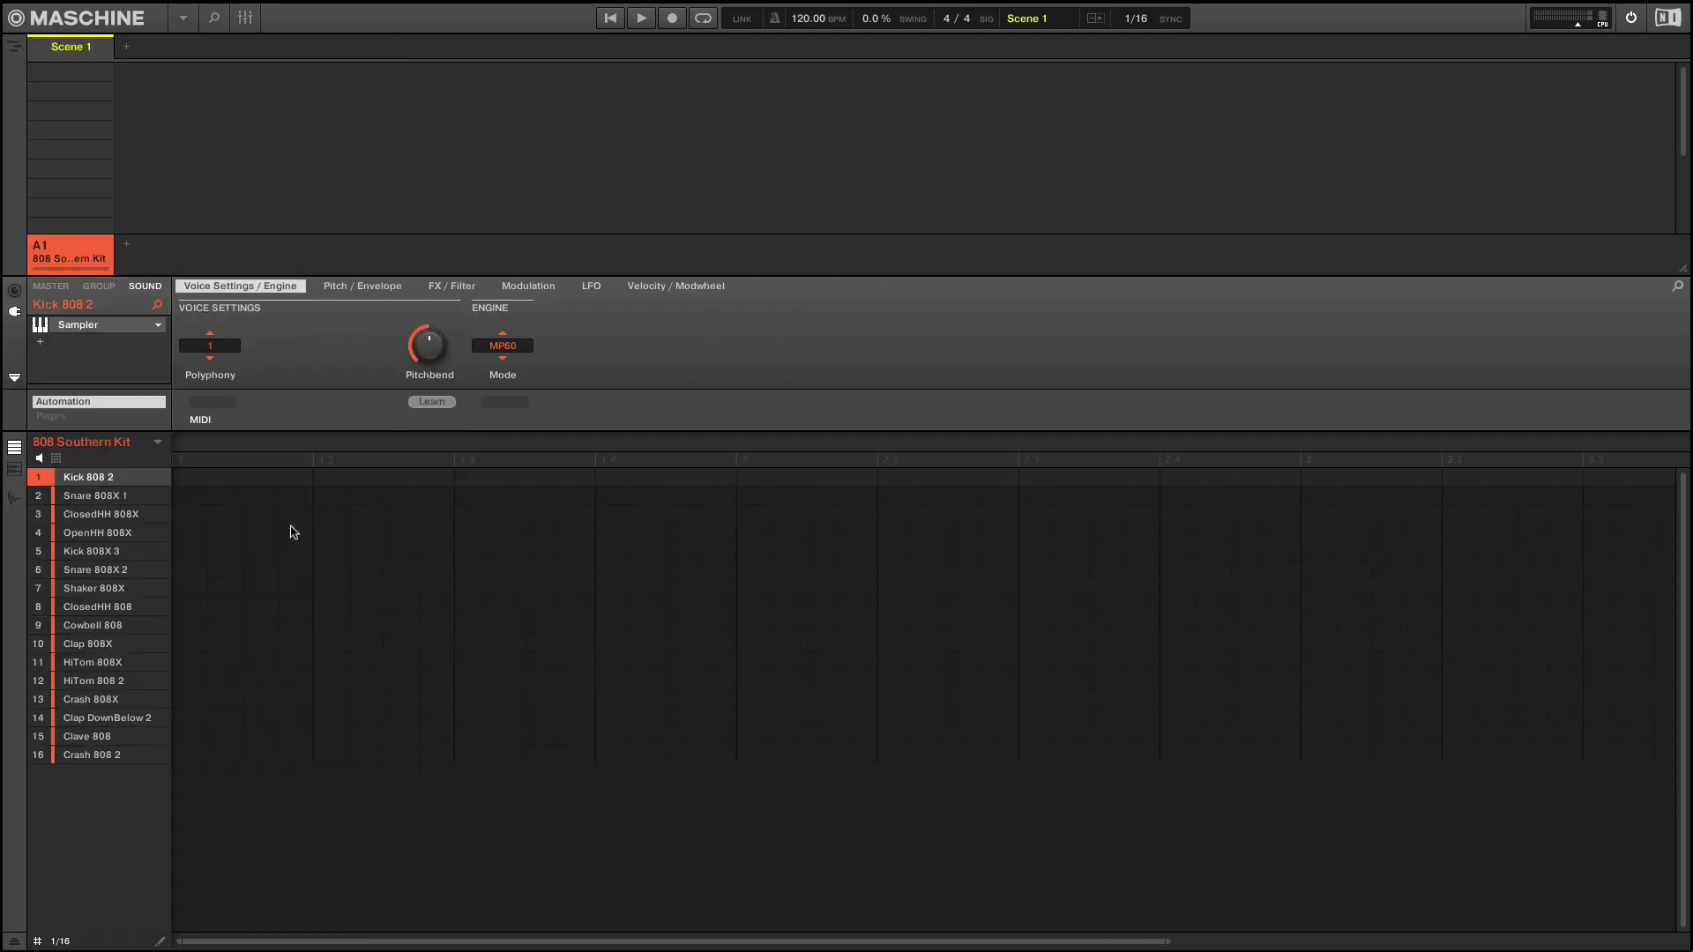
Add the internal Ice effect after the Sampler on the Clave 808 sound
mouse_move(151, 756)
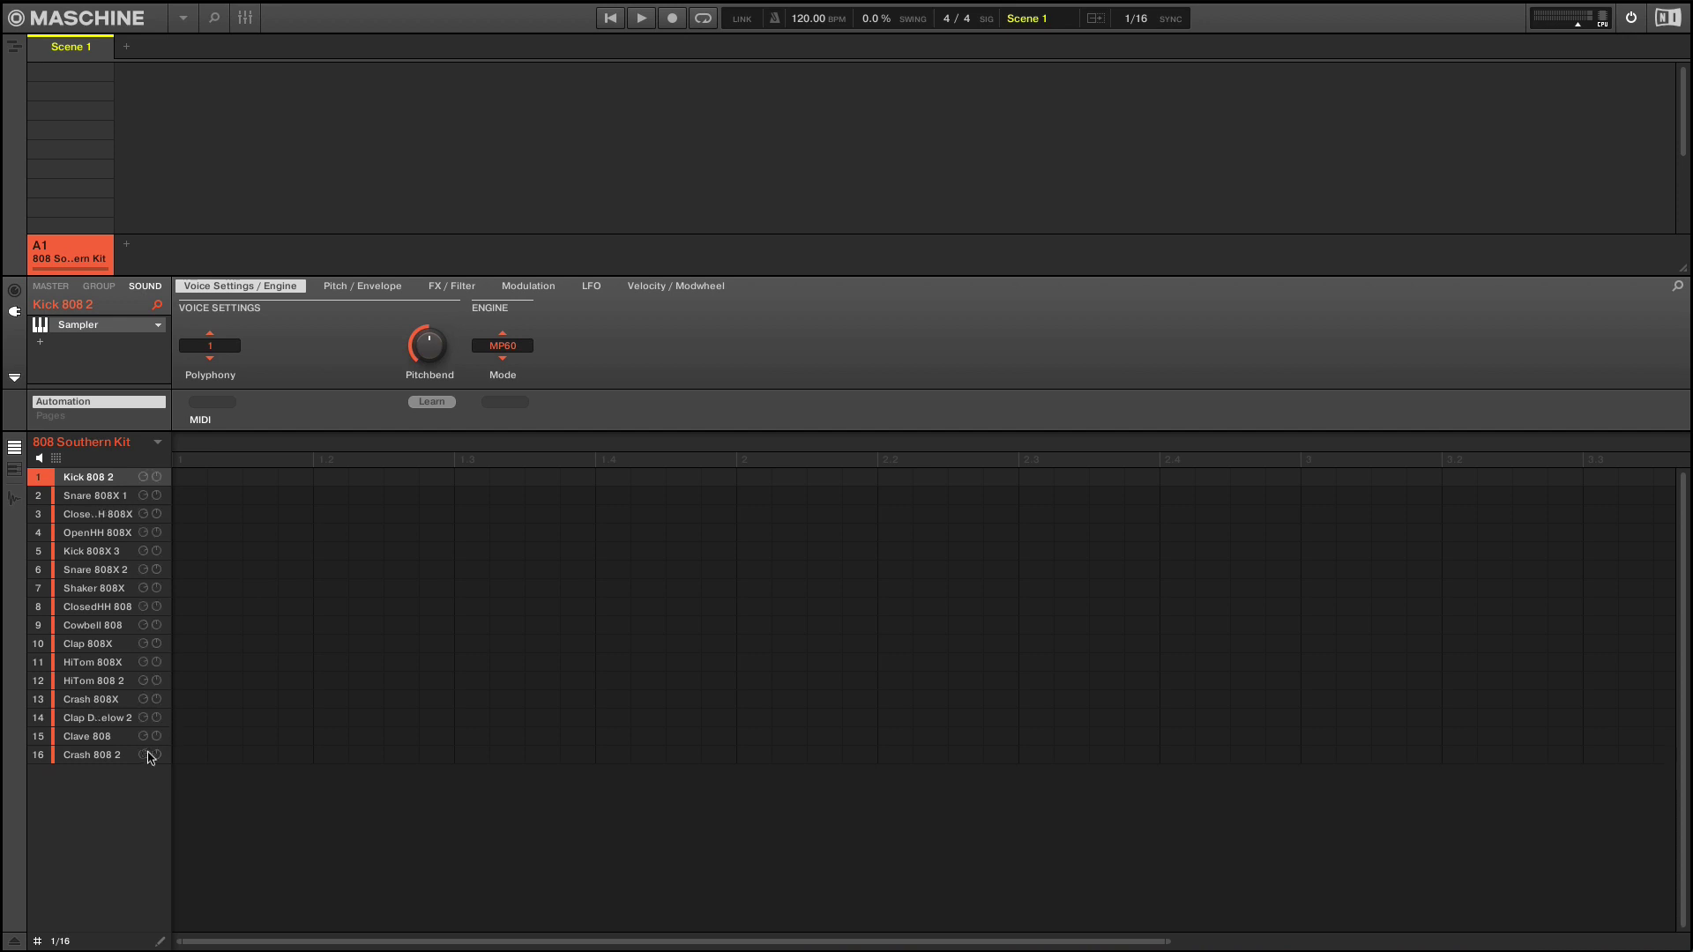
left_click(105, 737)
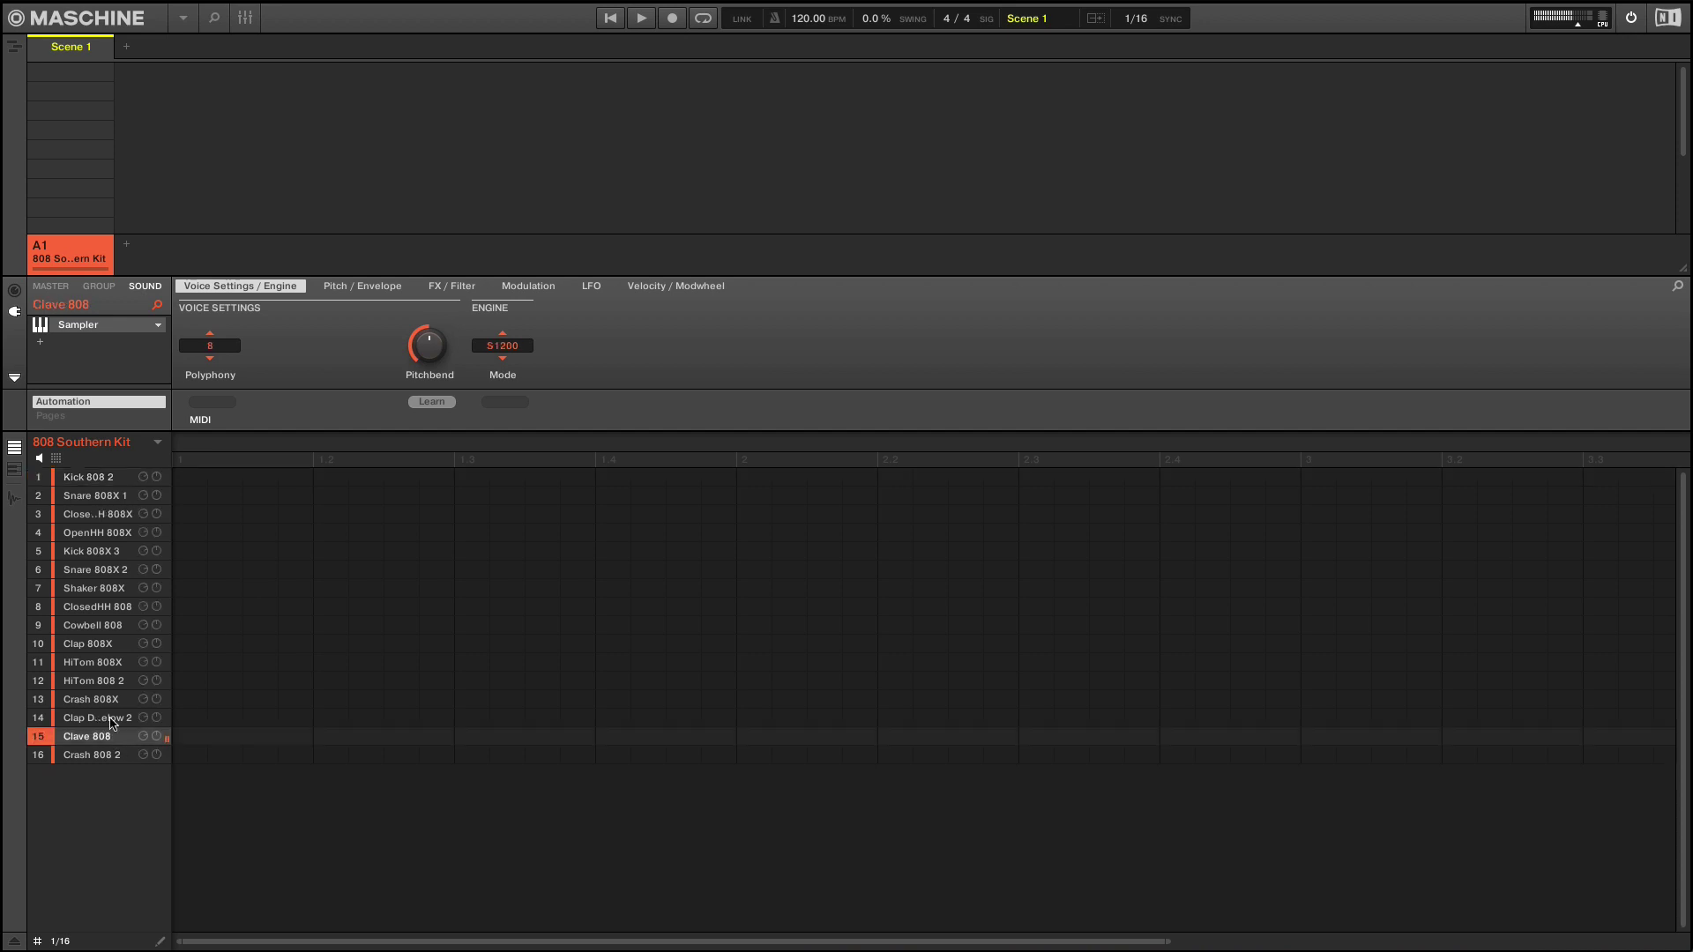
left_click(41, 342)
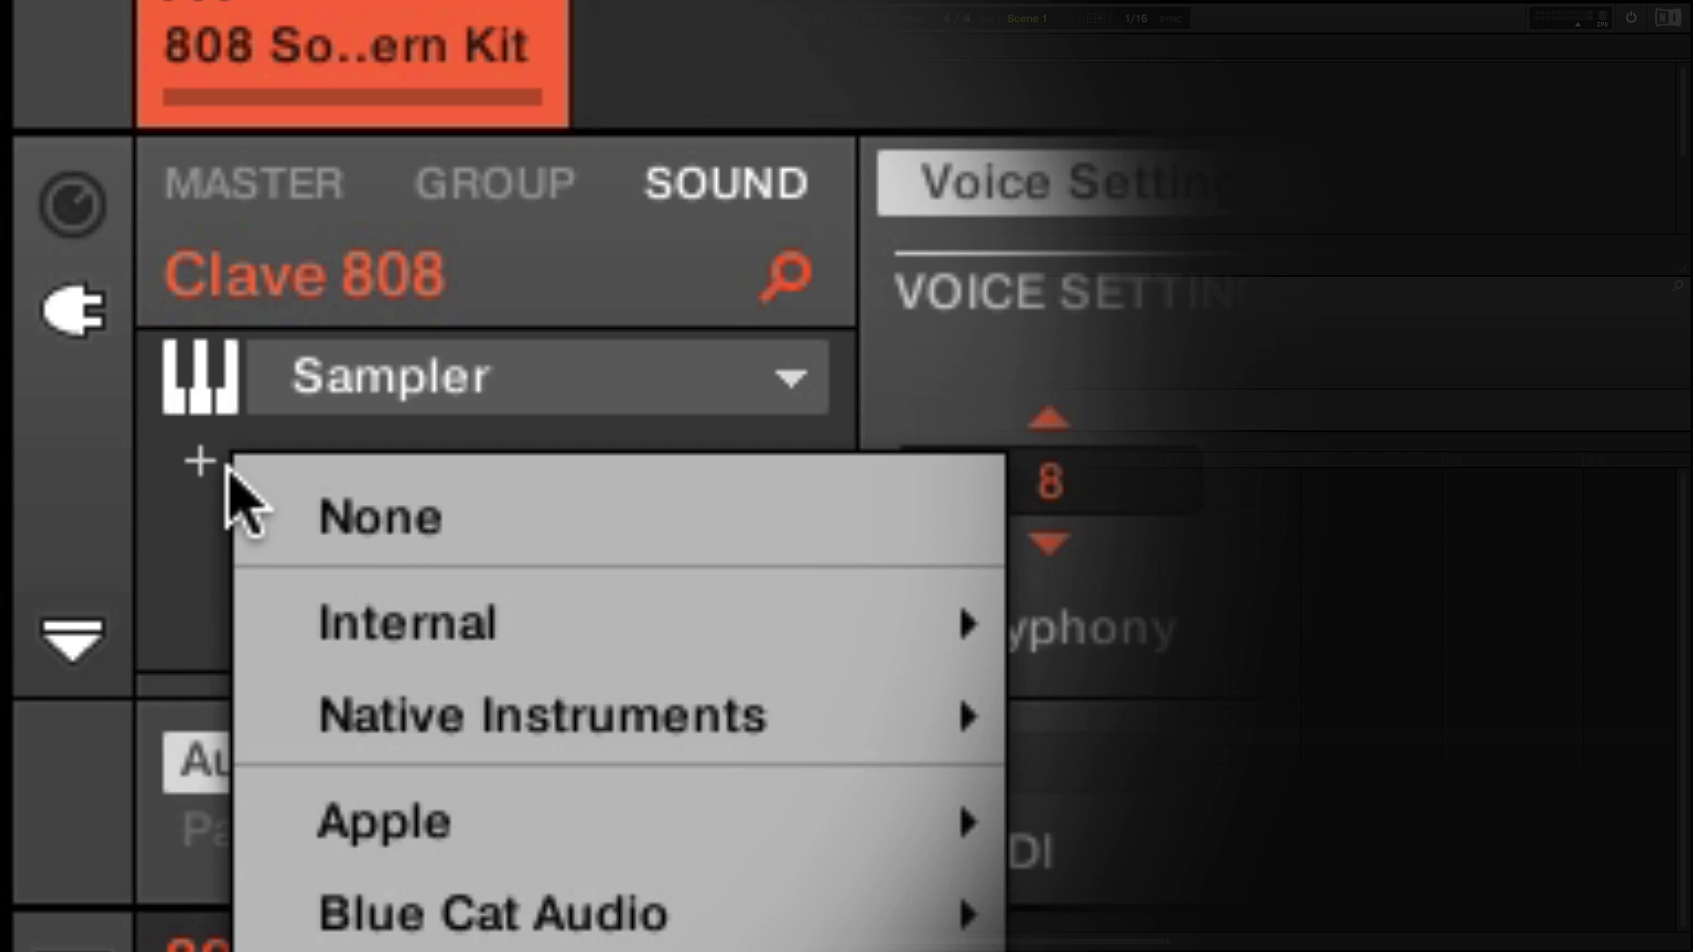
mouse_move(665, 627)
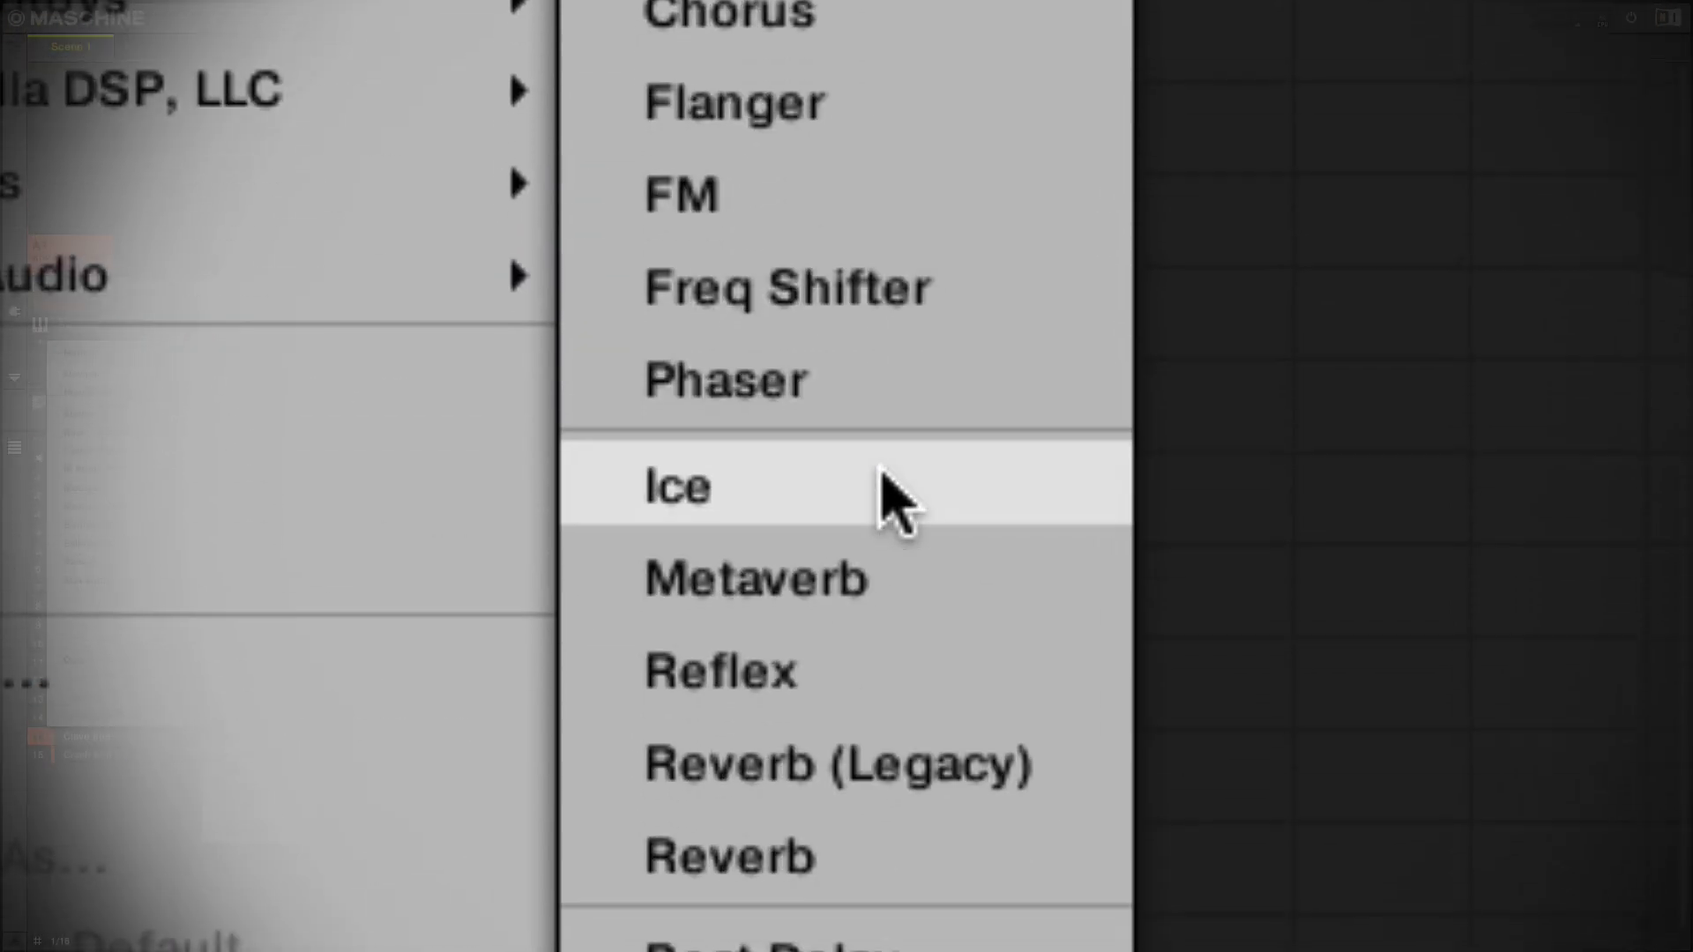
left_click(895, 502)
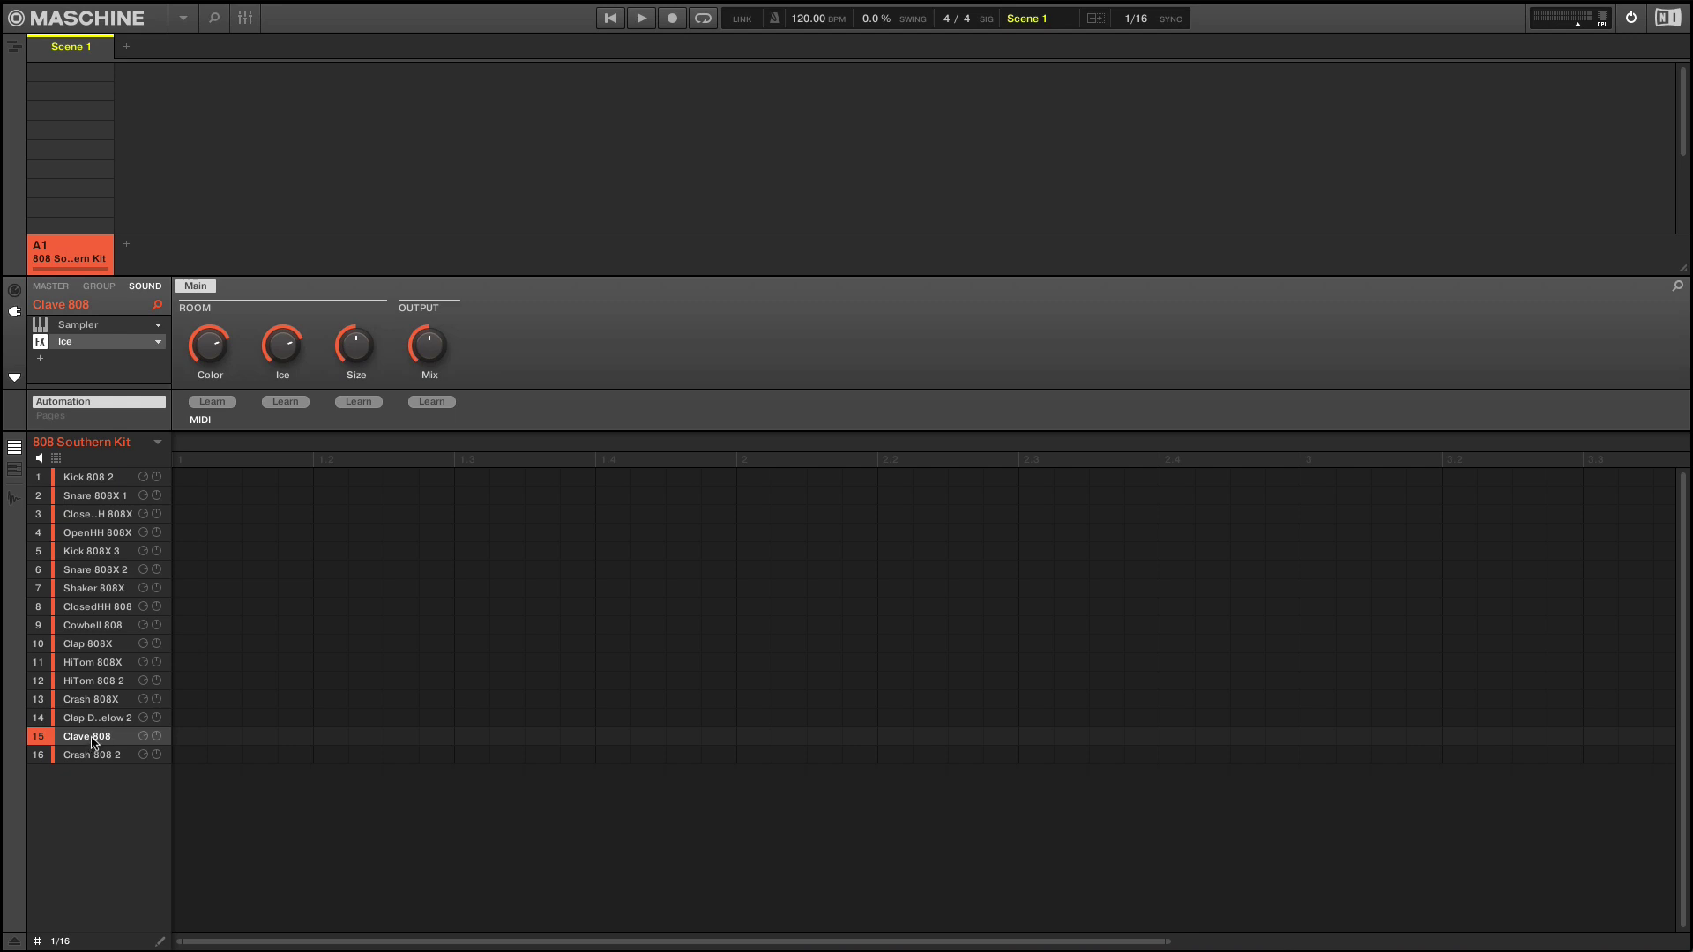
Audition the Clave 808 sound while adjusting the Ice effect's Color
left_click(92, 740)
mouse_move(218, 350)
left_click(104, 737)
left_click_drag(221, 351, 219, 352)
mouse_move(199, 354)
mouse_move(165, 574)
left_click_drag(214, 349, 213, 308)
Lower the effect's Ice amount to slightly above half and set Size to 0.0 %
left_click_drag(282, 346, 282, 397)
mouse_move(282, 349)
mouse_move(282, 348)
left_mouse_down()
mouse_move(282, 327)
mouse_move(267, 340)
left_mouse_up()
left_click_drag(367, 352, 366, 397)
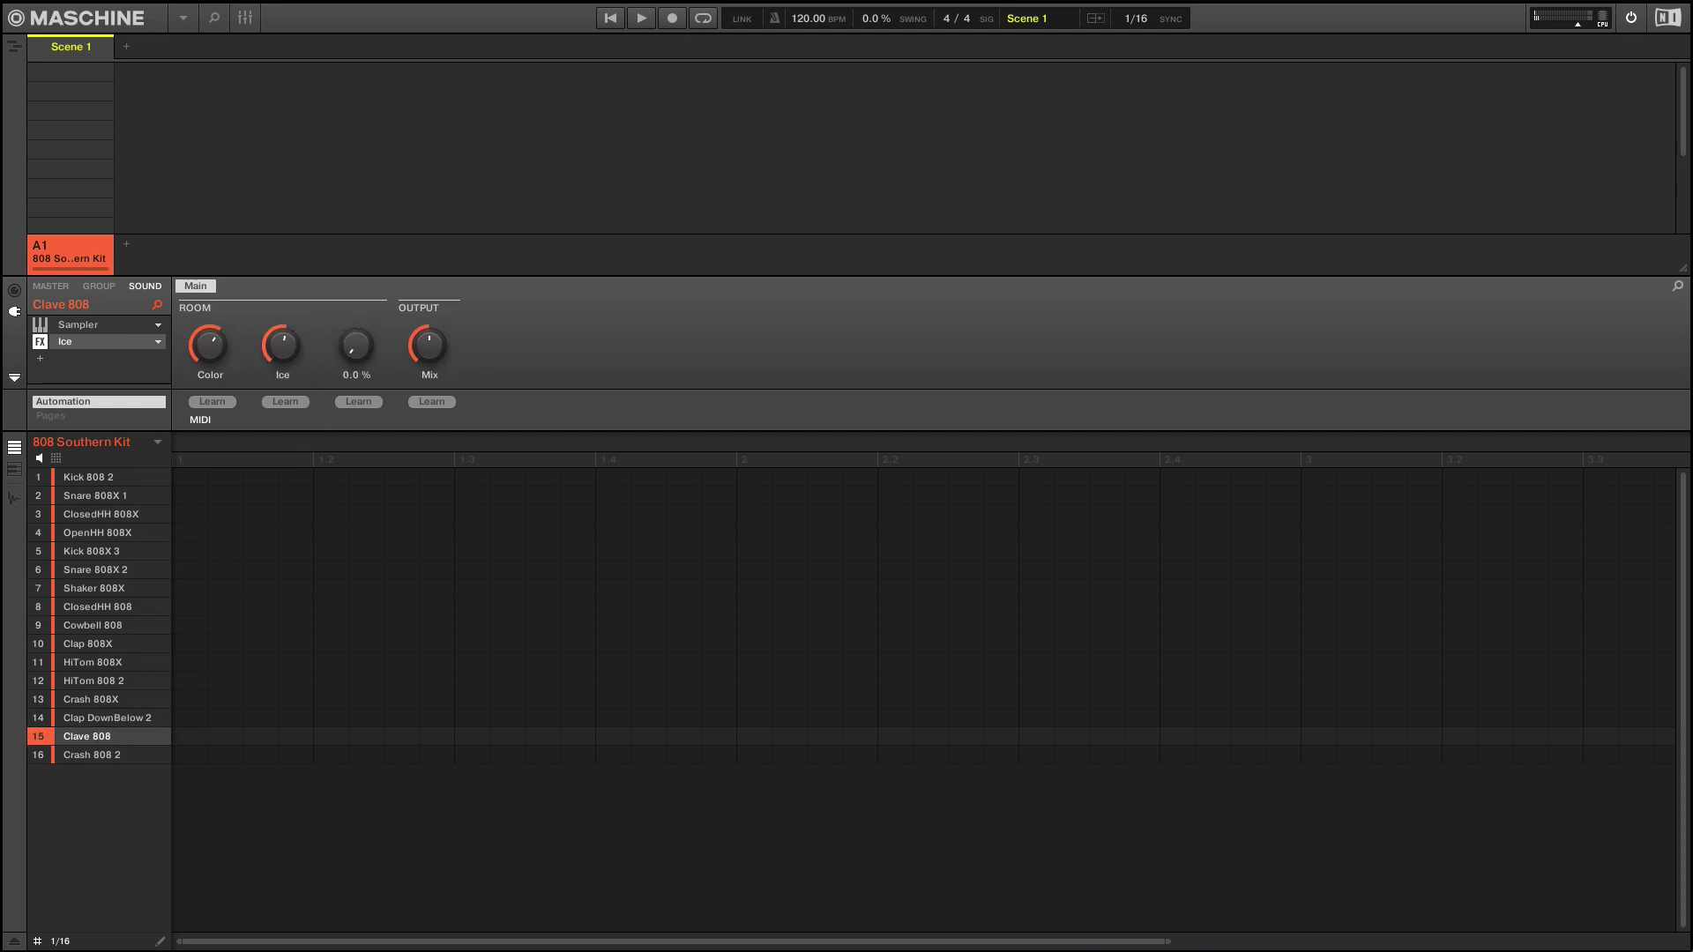
Audition Clave 808 while lowering the Ice amount to about half, raising Size to maximum and Mix slightly above half
left_click(89, 728)
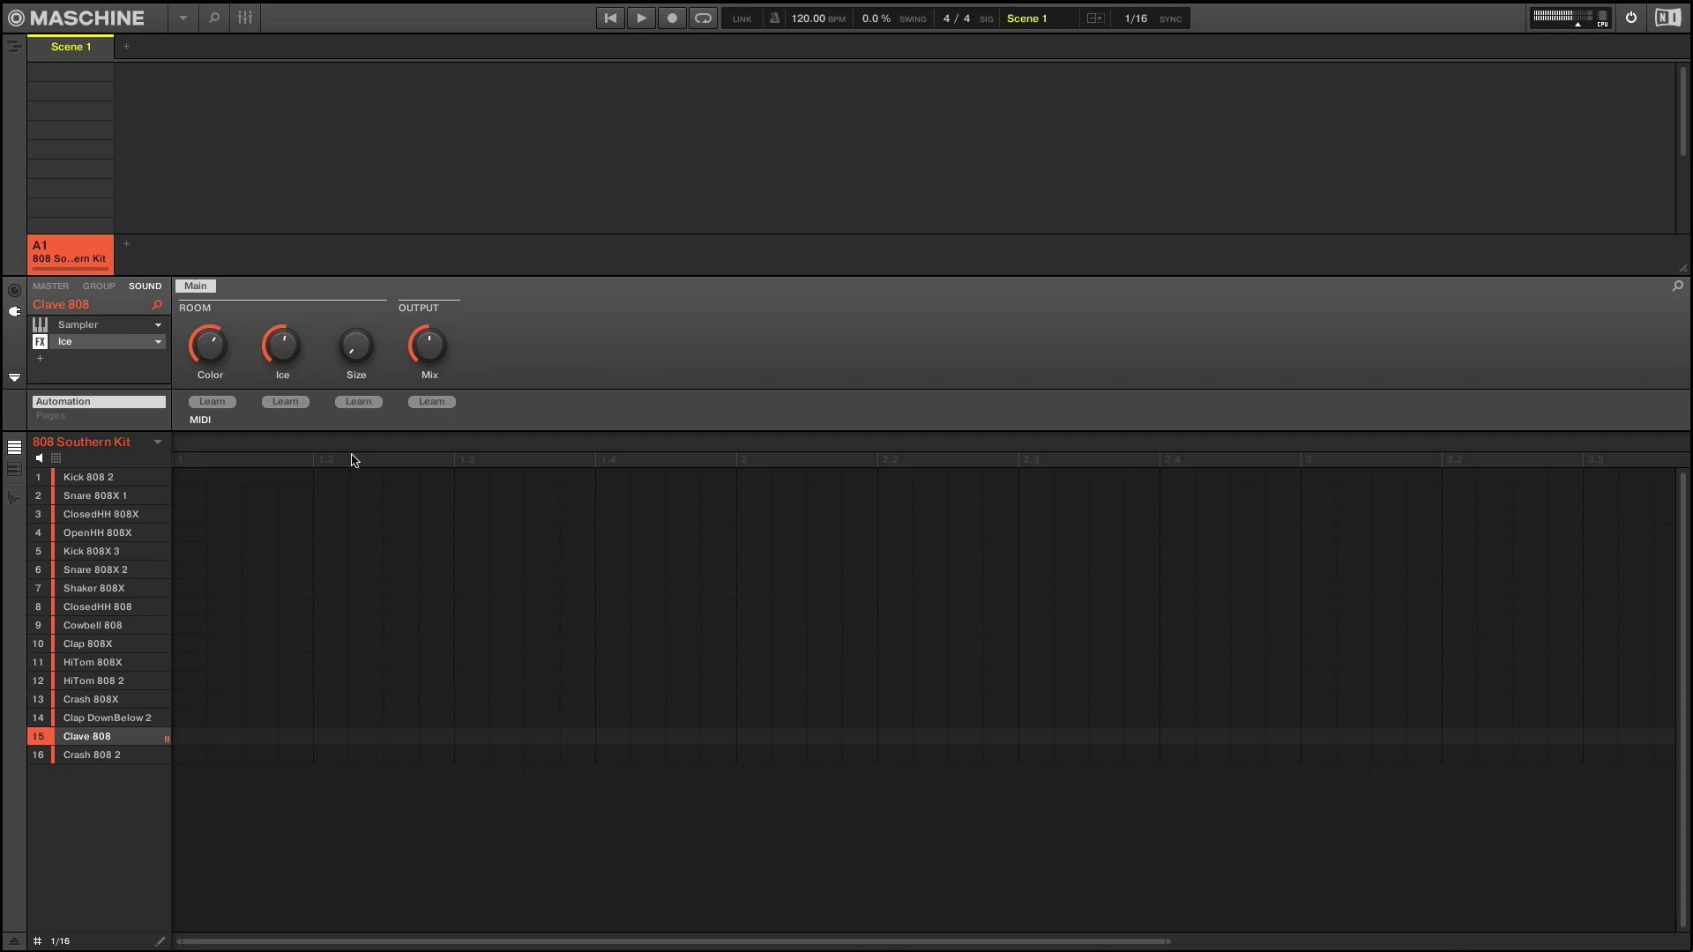
left_click(95, 739)
left_click_drag(282, 345, 272, 397)
left_click(73, 742)
mouse_move(438, 355)
left_click_drag(438, 355, 356, 340)
Reduce the Ice effect's Mix well below half, and lower Size and Color to about half
mouse_move(436, 356)
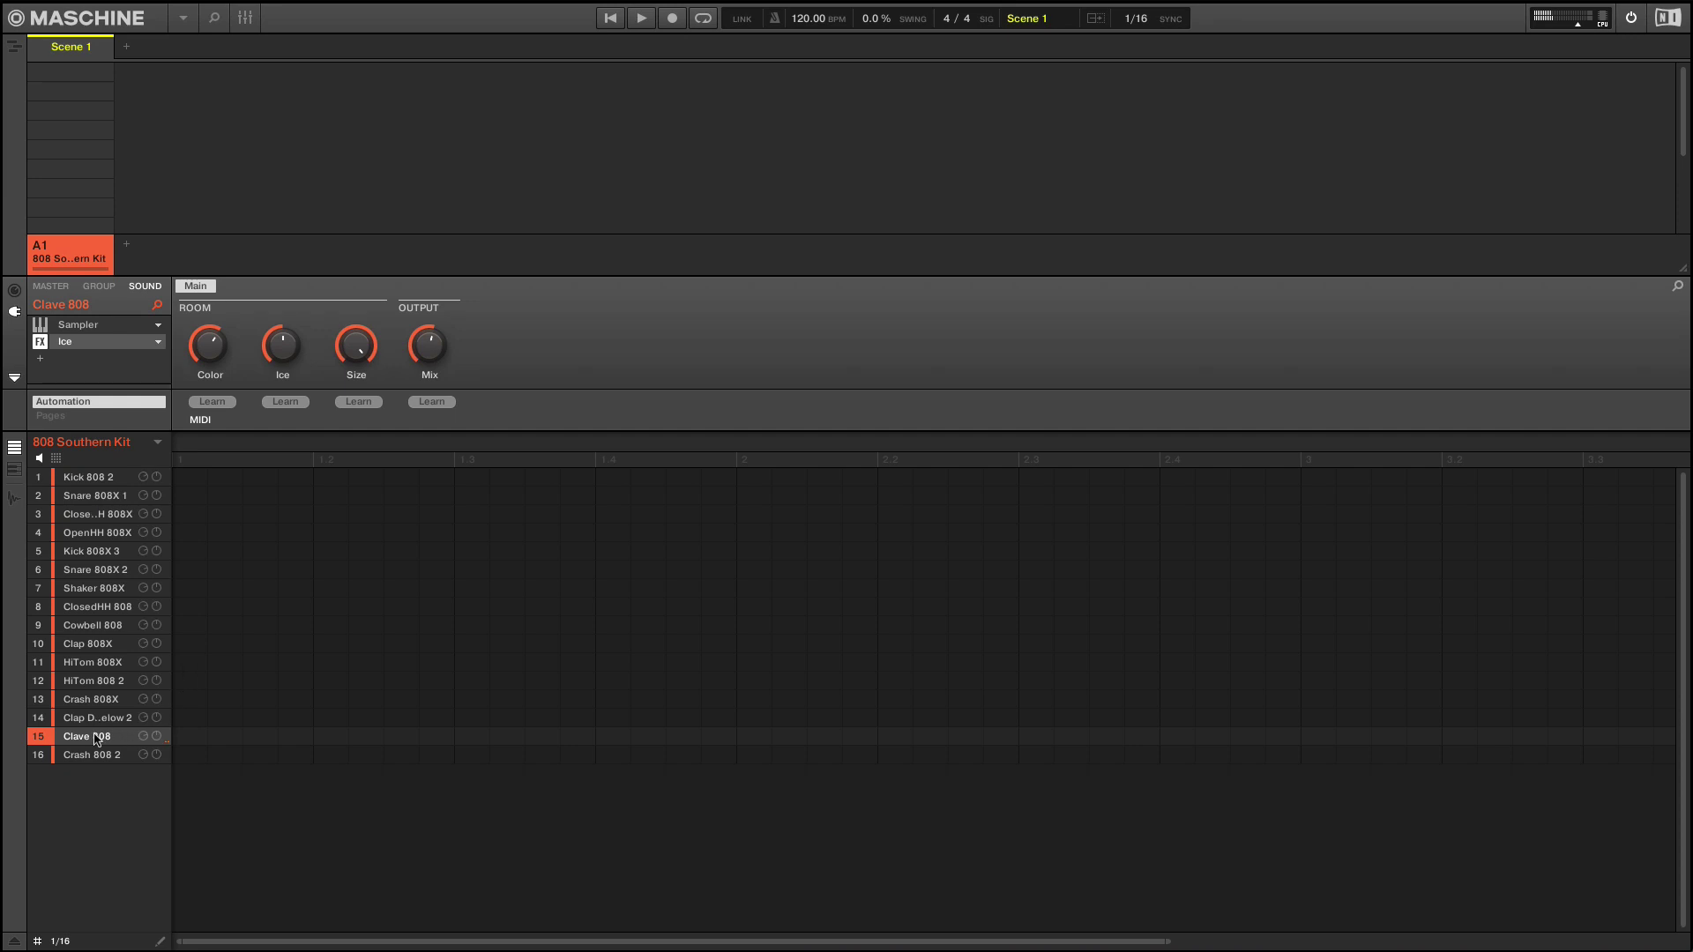
left_click_drag(430, 345, 388, 415)
left_click_drag(429, 346, 430, 351)
mouse_move(366, 349)
left_click_drag(366, 349, 366, 397)
mouse_move(221, 352)
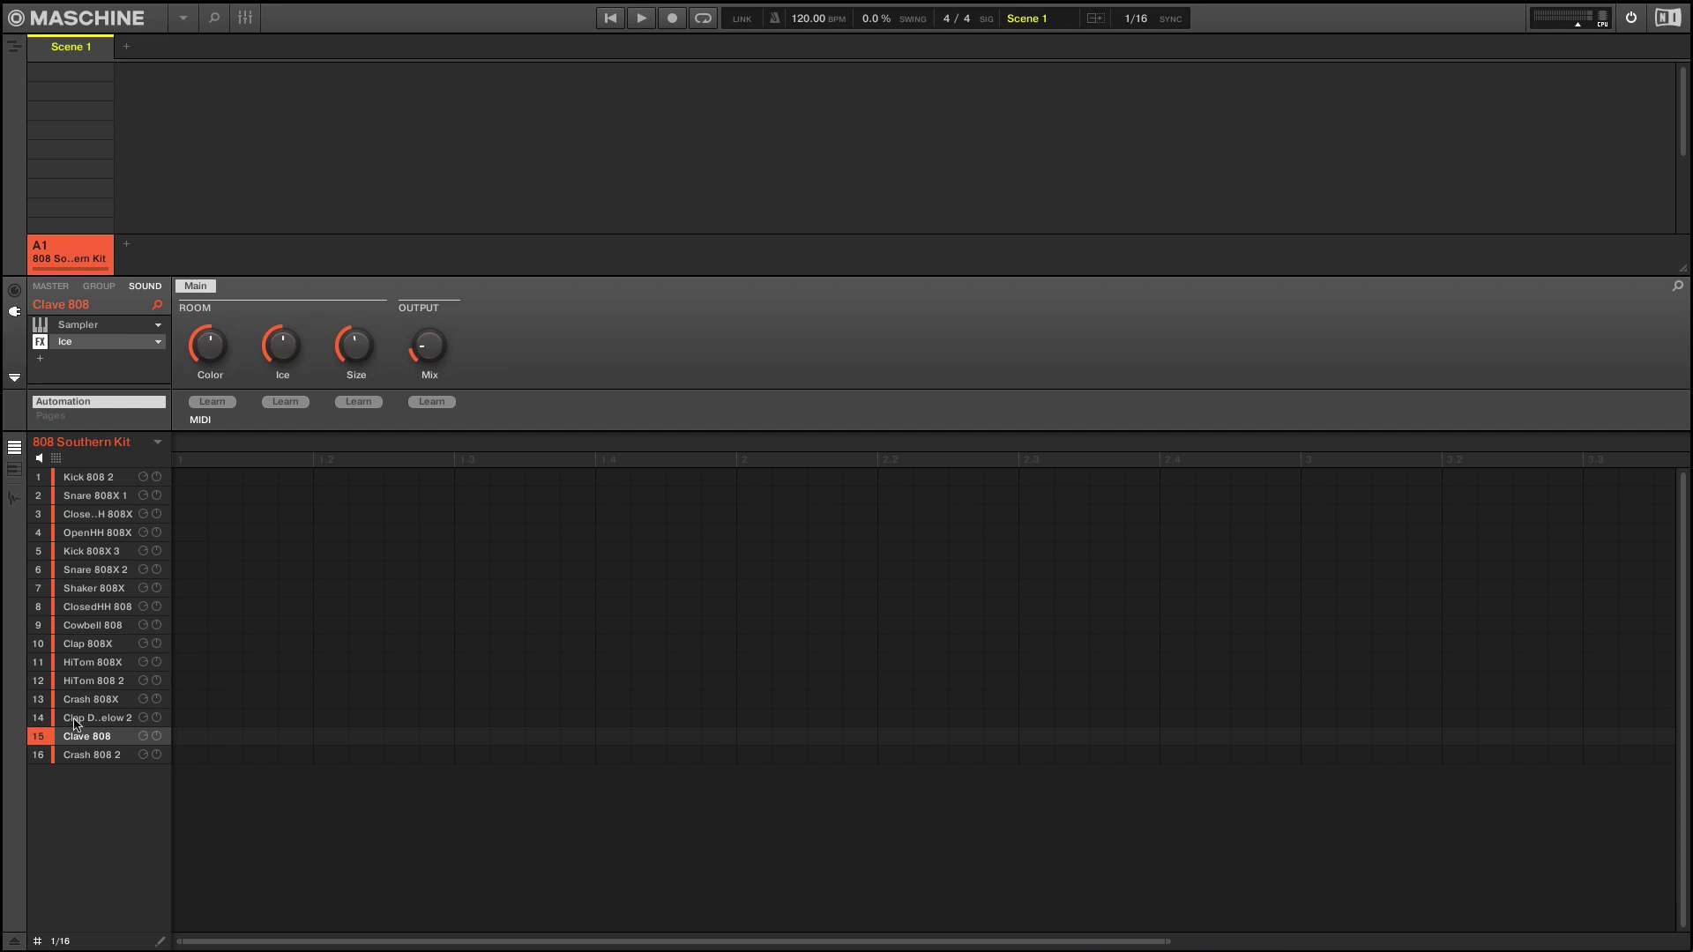